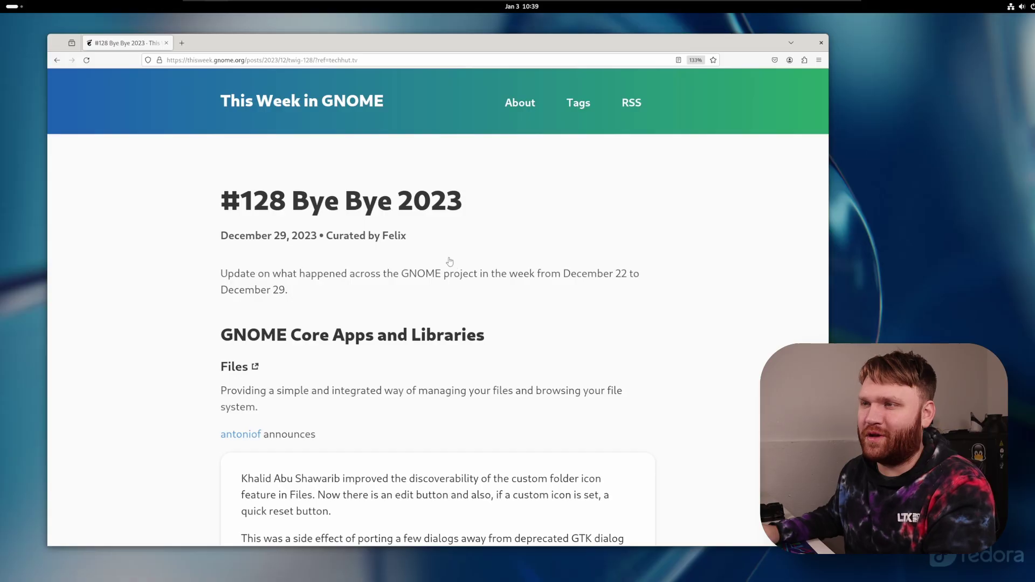
Highlight the '#128 Bye Bye 2023' post title, deselect it, and scroll down the article.
{"action": "left_click_drag", "start_coordinate": [286, 204], "coordinate": [475, 222]}
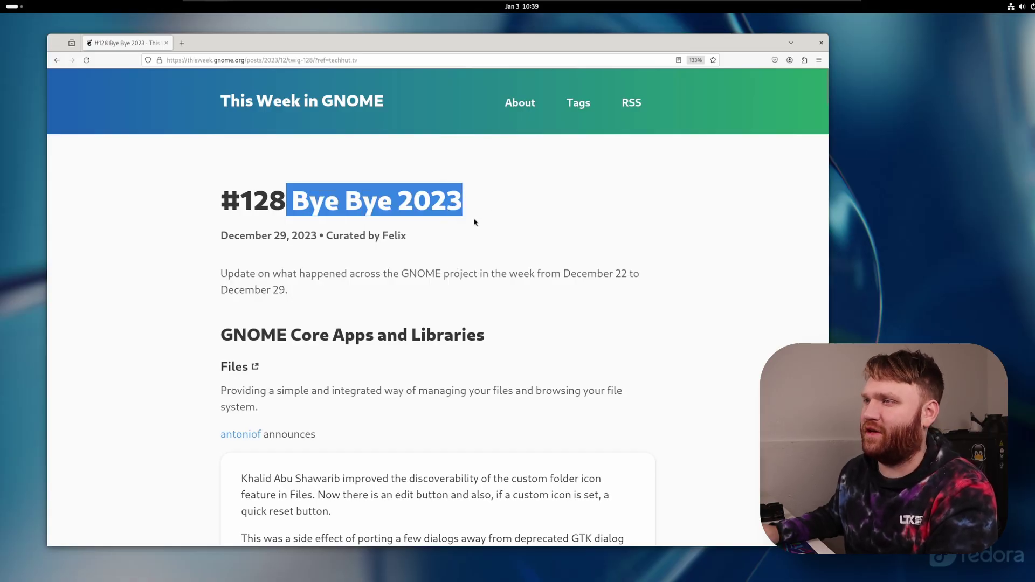
{"action": "left_click", "coordinate": [517, 250]}
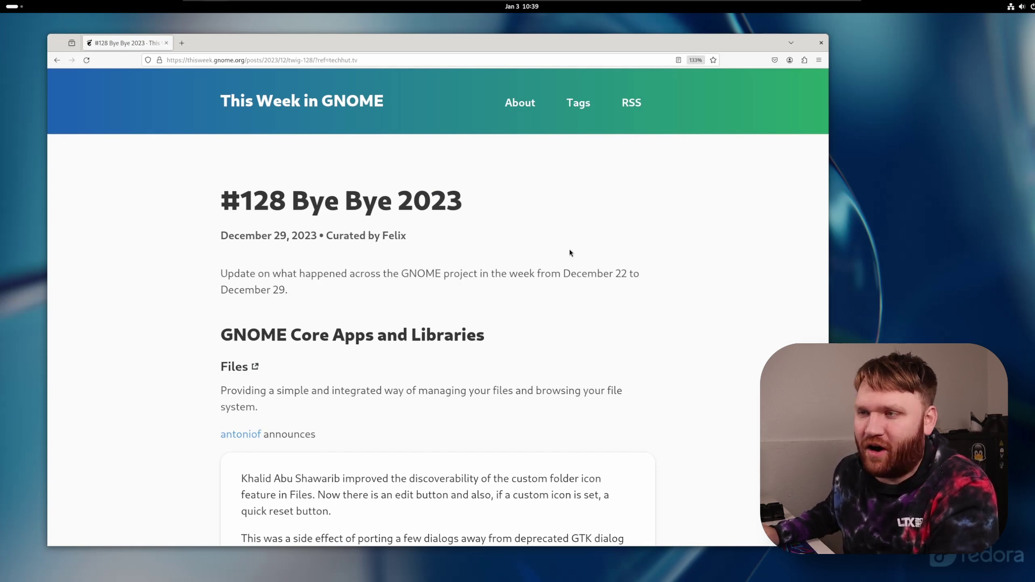
{"action": "scroll", "coordinate": [570, 253], "scroll_direction": "down", "scroll_amount": 2}
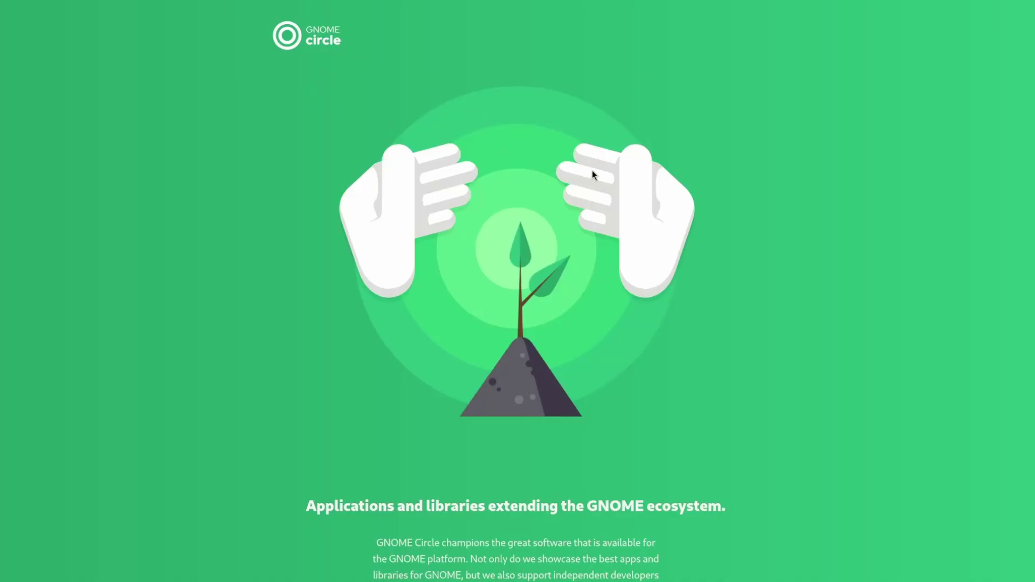
Scroll the GNOME Circle page to its Applications list, then return to the post's Errands 45.1 section.
{"action": "scroll", "coordinate": [592, 171], "scroll_direction": "down", "scroll_amount": 2}
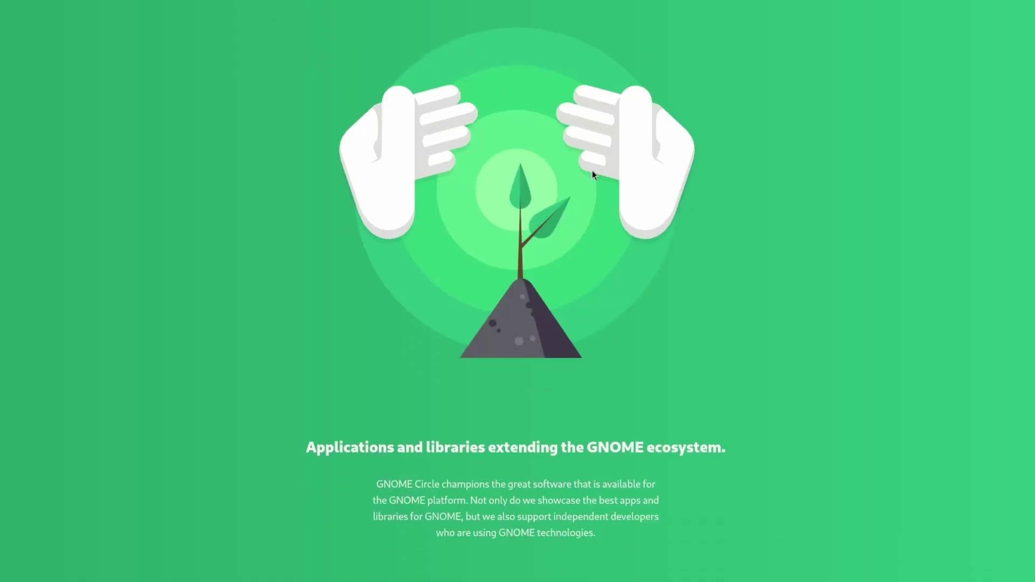
{"action": "scroll", "coordinate": [592, 170], "scroll_direction": "down", "scroll_amount": 8}
{"action": "scroll", "coordinate": [451, 388], "scroll_direction": "down", "scroll_amount": 5}
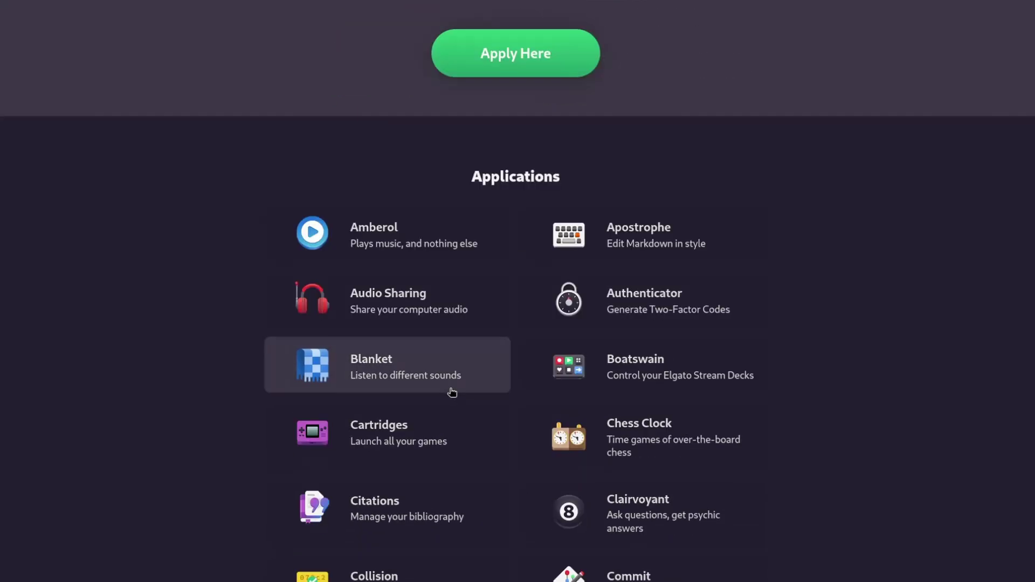
{"action": "scroll", "coordinate": [452, 392], "scroll_direction": "down", "scroll_amount": 5}
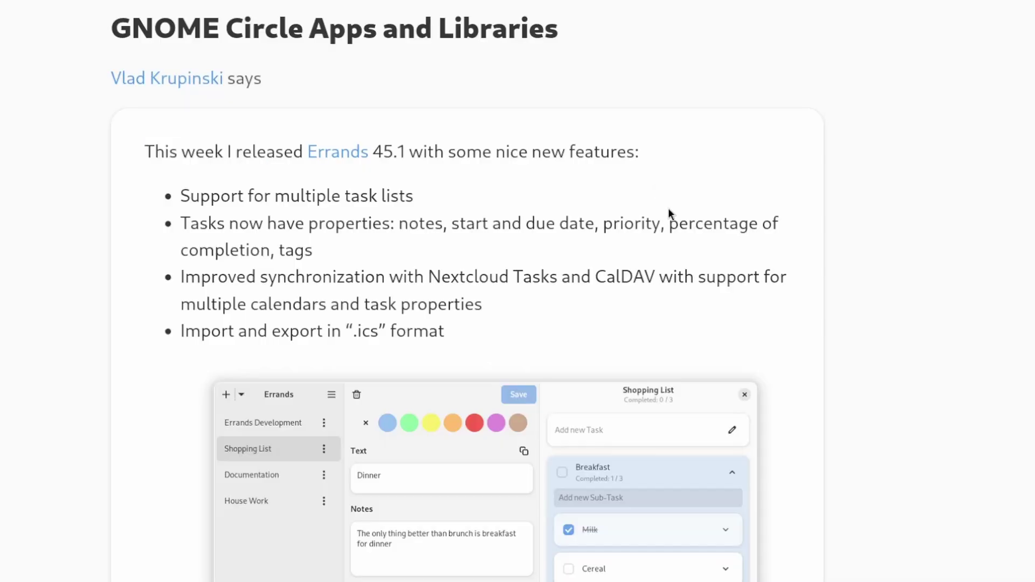
Highlight the Errands 45.1 feature bullets, including multiple task lists and task properties.
{"action": "scroll", "coordinate": [707, 254], "scroll_direction": "down", "scroll_amount": 2}
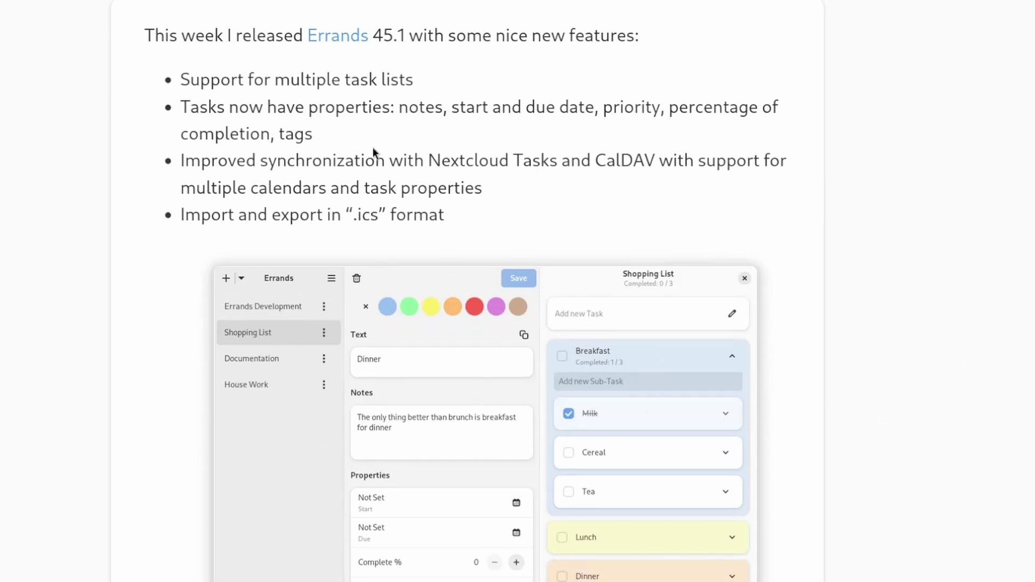
{"action": "left_click_drag", "start_coordinate": [405, 81], "coordinate": [253, 67]}
{"action": "left_click_drag", "start_coordinate": [307, 107], "coordinate": [330, 130]}
{"action": "left_click", "coordinate": [337, 158]}
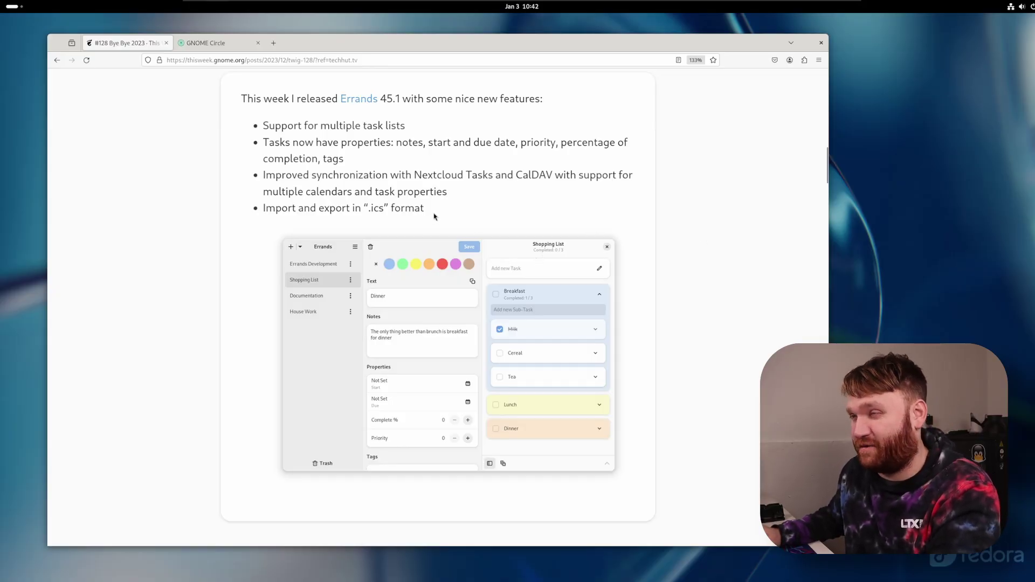
{"action": "left_click_drag", "start_coordinate": [432, 213], "coordinate": [283, 125]}
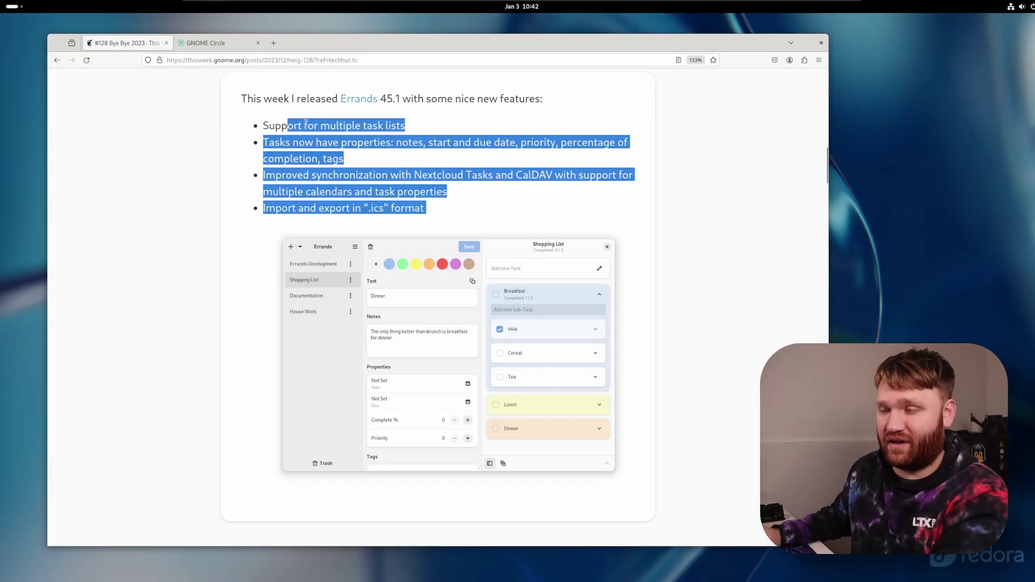
Clear the highlight and look over the app's installation source options in GNOME Software.
{"action": "left_click", "coordinate": [656, 216]}
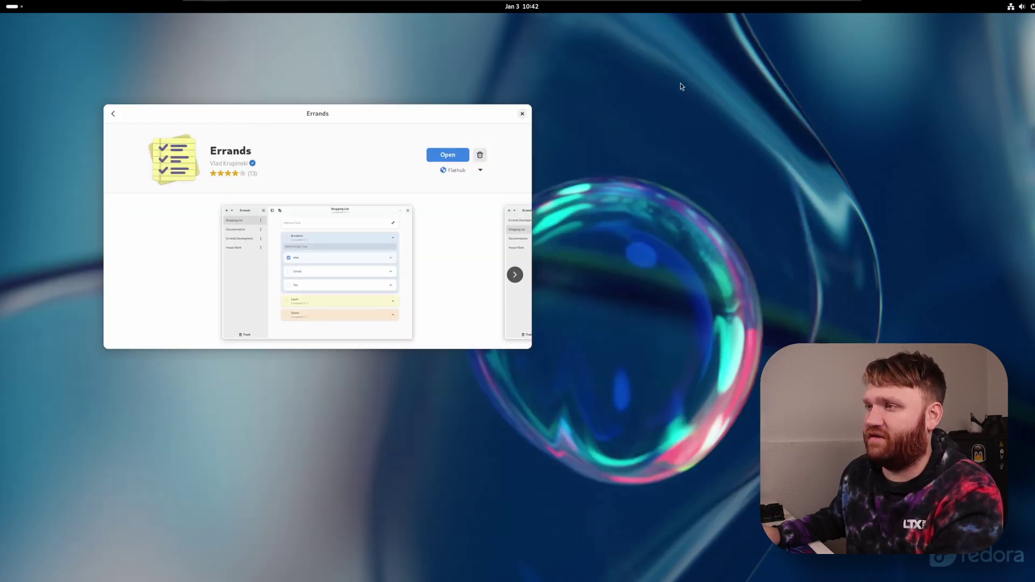
{"action": "left_click", "coordinate": [469, 169]}
{"action": "left_click", "coordinate": [581, 206]}
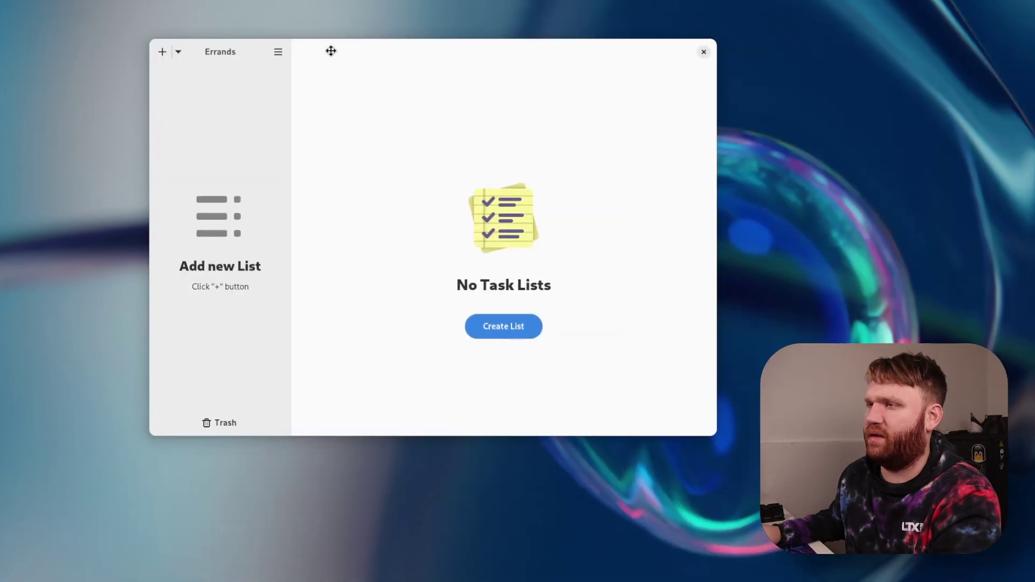
Move the Errands window left, check the add-list dropdown, and open Preferences from the main menu.
{"action": "left_click_drag", "start_coordinate": [331, 48], "coordinate": [272, 48]}
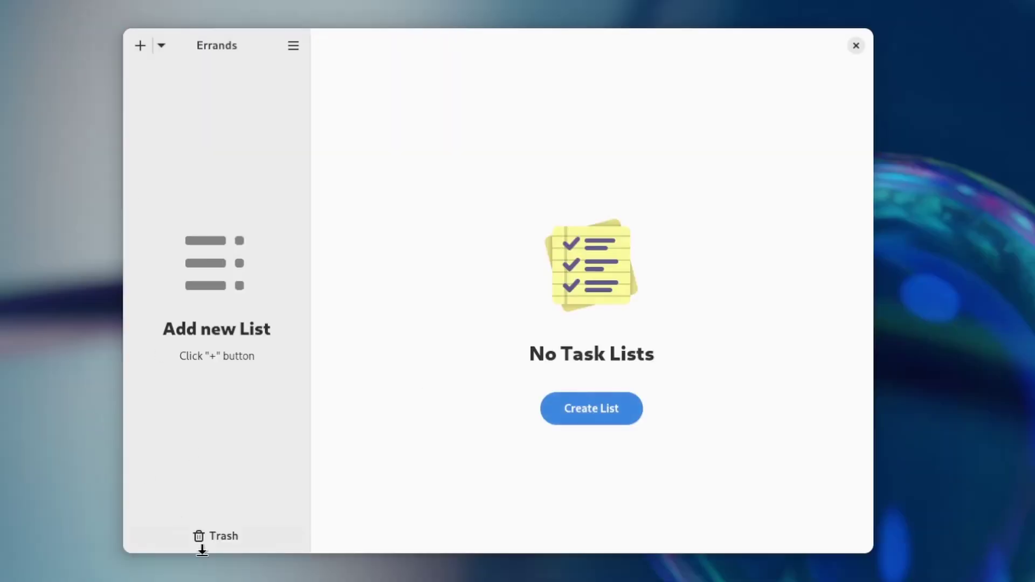
{"action": "left_click", "coordinate": [161, 46]}
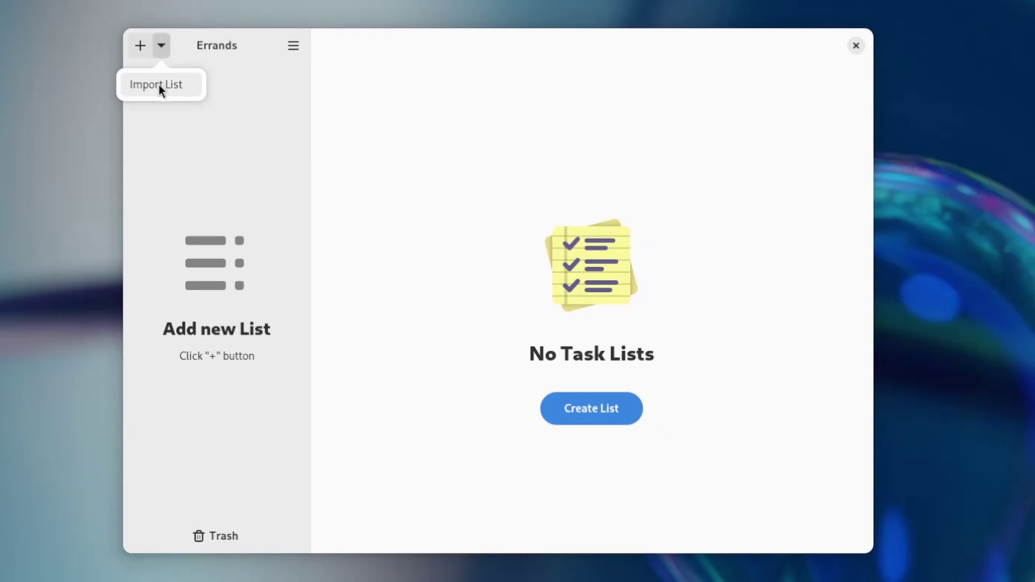
{"action": "left_click", "coordinate": [303, 45]}
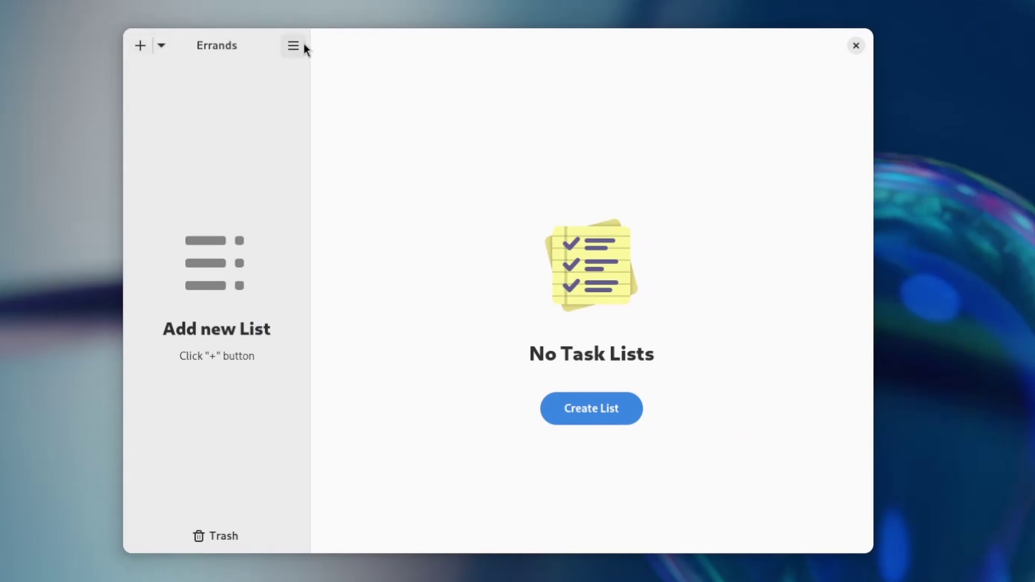
{"action": "left_click", "coordinate": [293, 47]}
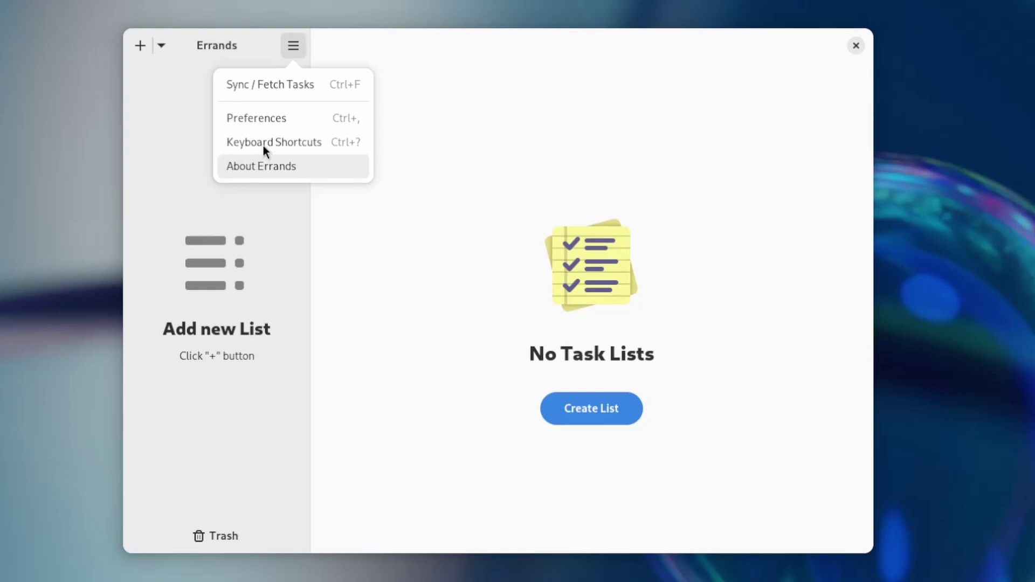
{"action": "left_click", "coordinate": [287, 118]}
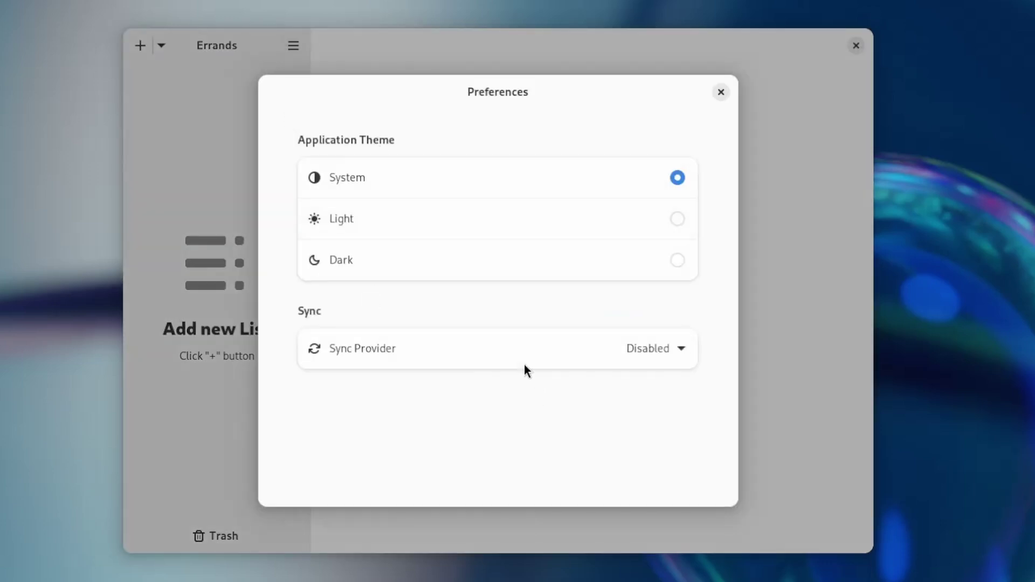
Review the Nextcloud and CalDAV sync provider options, then close Preferences.
{"action": "left_click", "coordinate": [671, 351]}
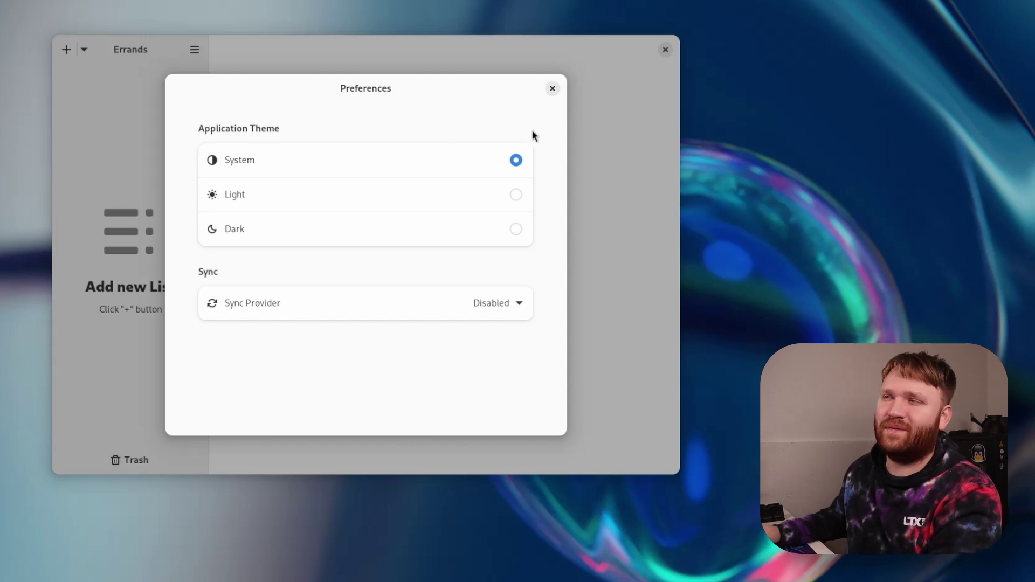
{"action": "left_click", "coordinate": [549, 92]}
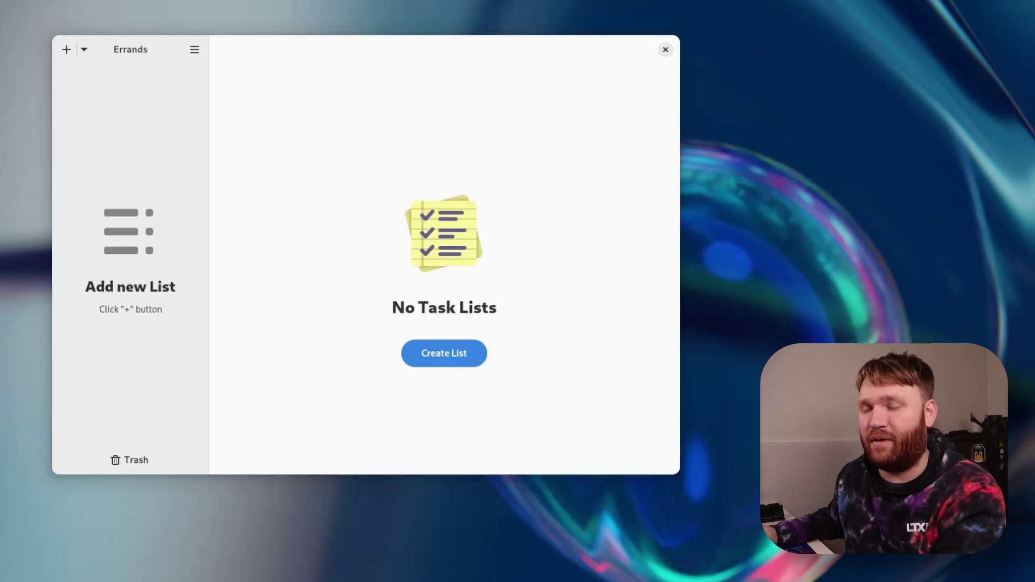
Start a new list, name it 'Business To-Do', and confirm it.
{"action": "left_click", "coordinate": [434, 363]}
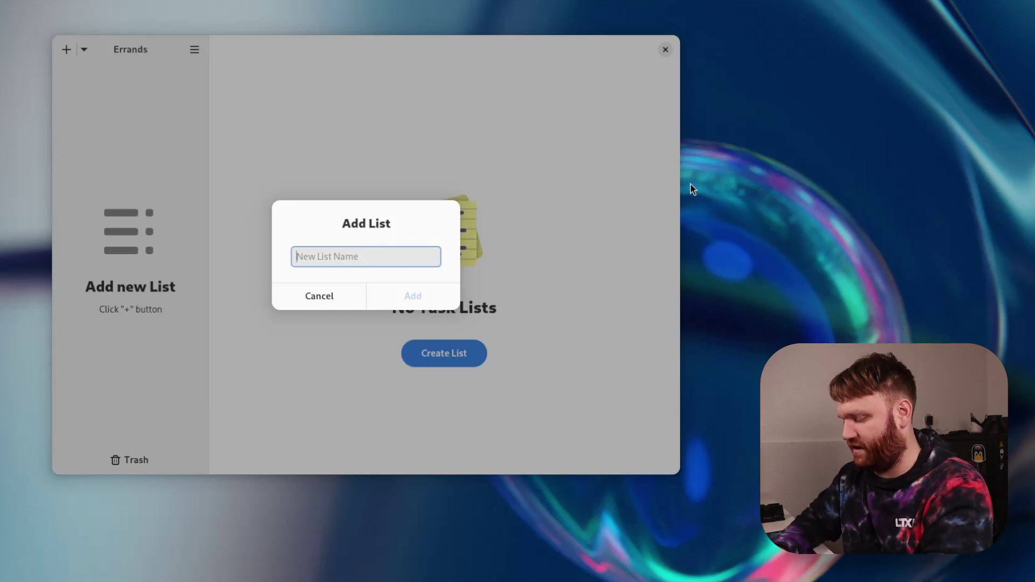
{"action": "type", "text": "Business To-Do"}
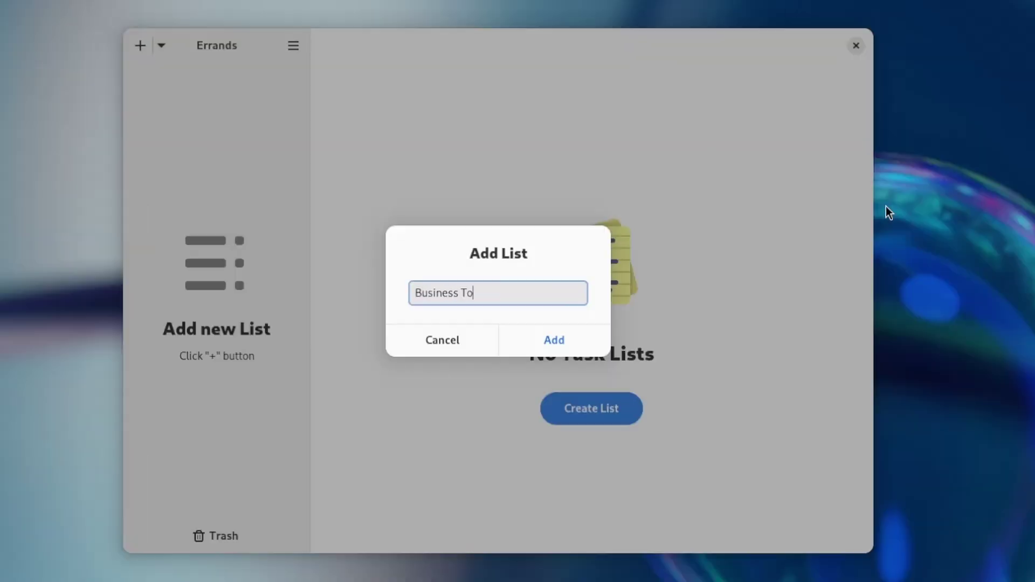
{"action": "left_click", "coordinate": [595, 342]}
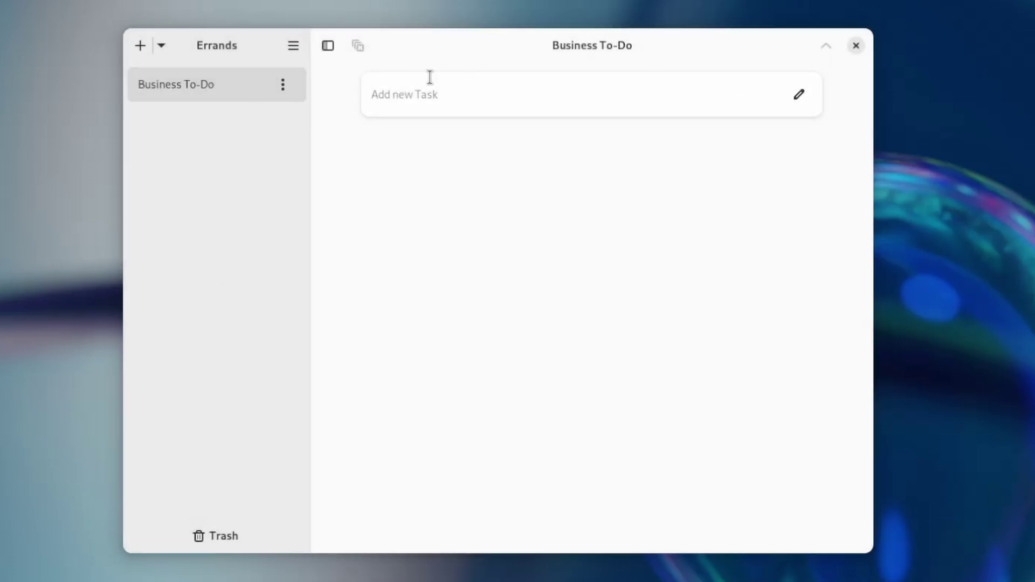
Enter seven tasks from 'Record first video of 2024' to 'Update Homarr', then open the first task's details.
{"action": "left_click", "coordinate": [286, 89]}
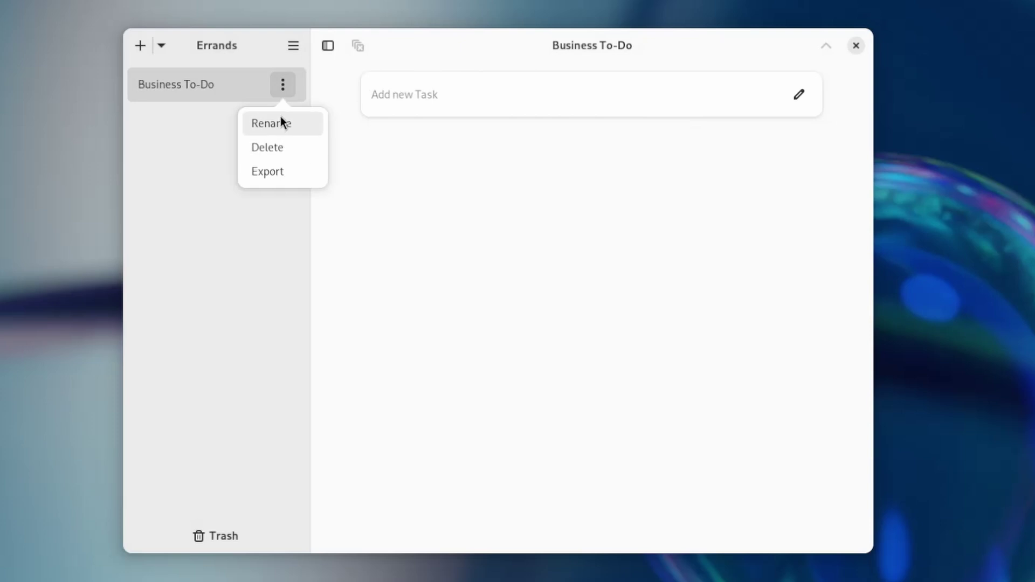
{"action": "left_click", "coordinate": [483, 111]}
{"action": "left_click", "coordinate": [483, 111]}
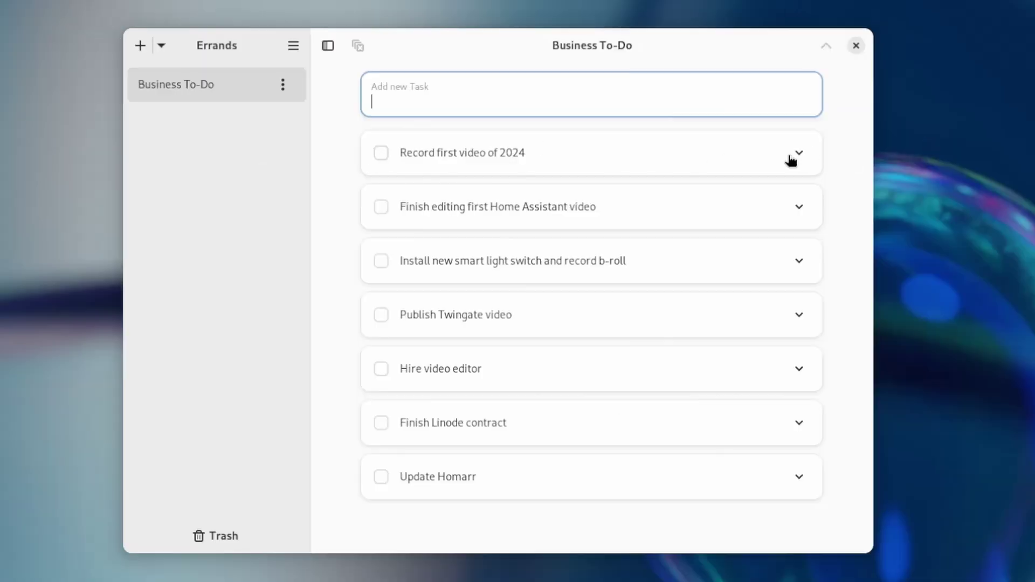
{"action": "left_click", "coordinate": [790, 157]}
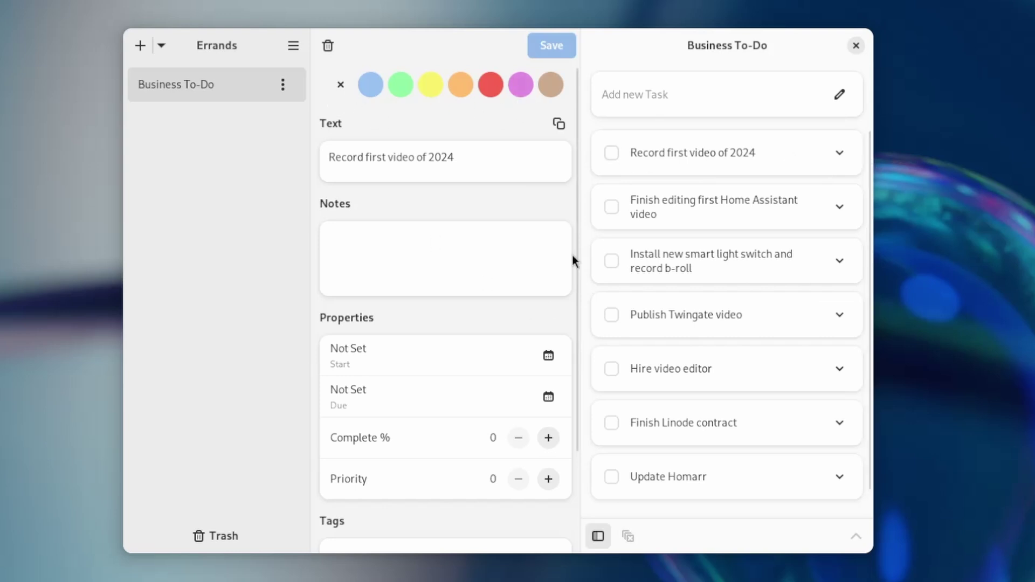
Toggle the task details pane, select the task title, and click into the notes field.
{"action": "left_click", "coordinate": [593, 536]}
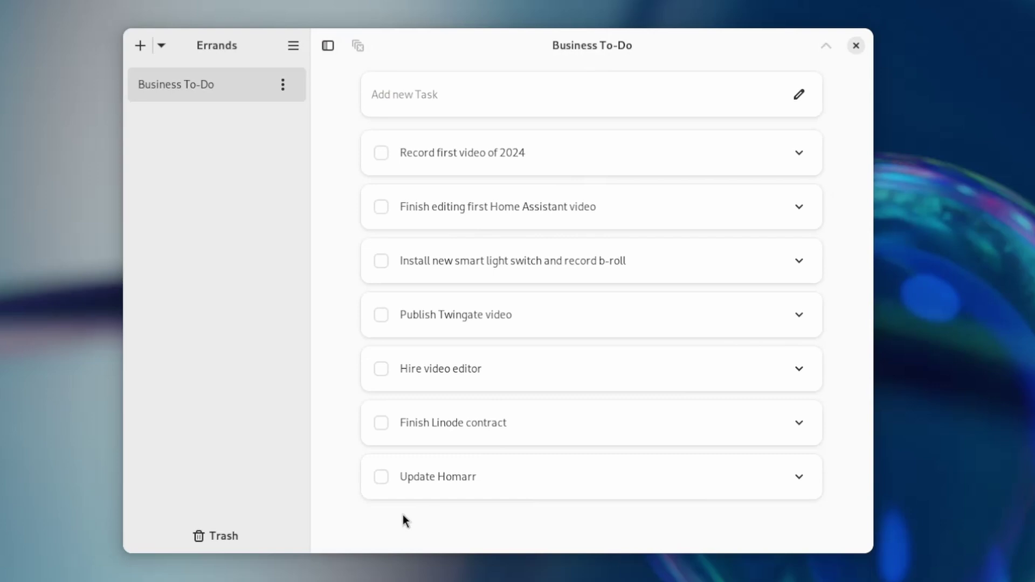
{"action": "left_click", "coordinate": [327, 46]}
{"action": "left_click", "coordinate": [599, 536]}
{"action": "left_click", "coordinate": [326, 45]}
{"action": "left_click_drag", "start_coordinate": [462, 158], "coordinate": [348, 153]}
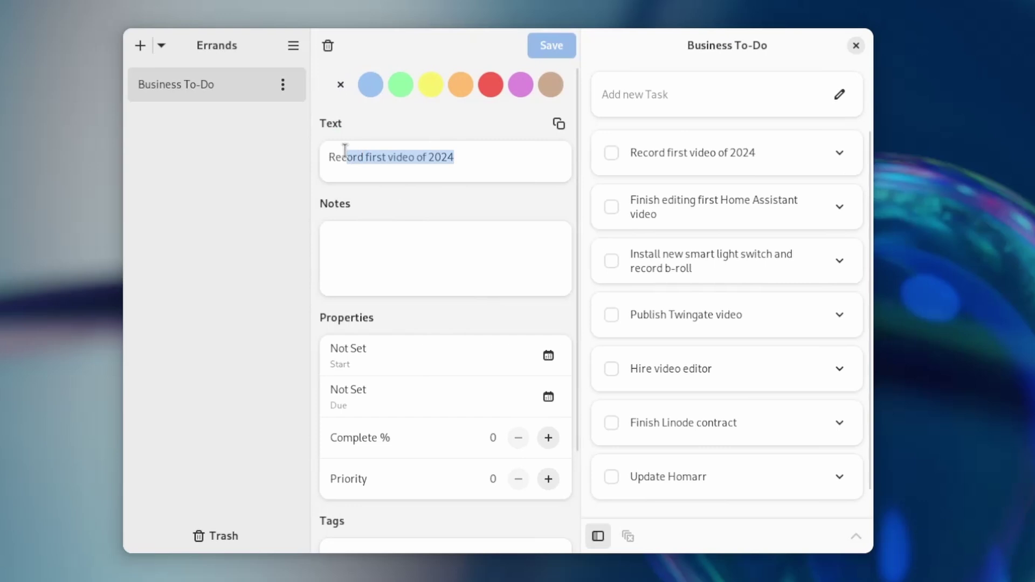
{"action": "left_click", "coordinate": [436, 249]}
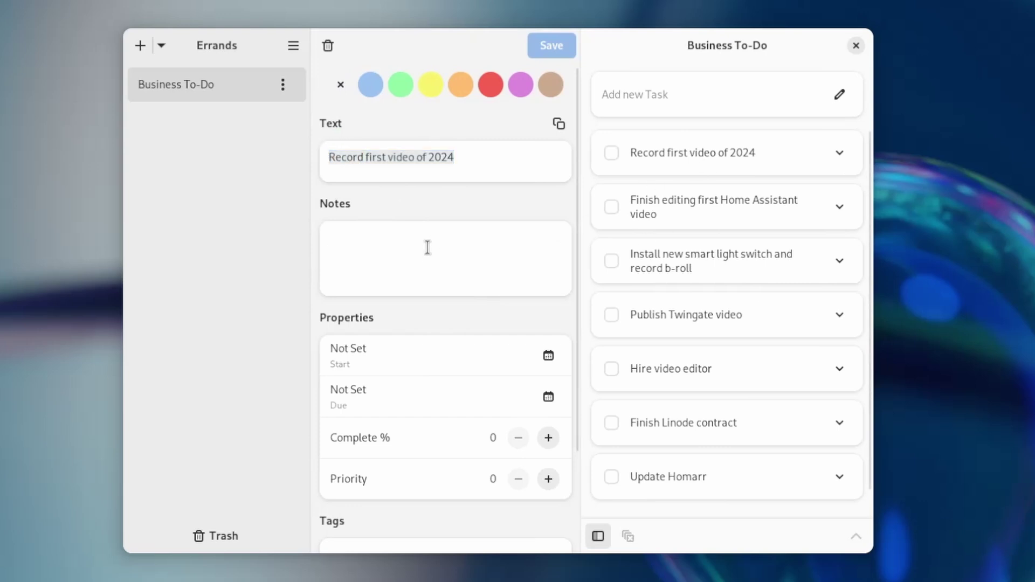
{"action": "scroll", "coordinate": [413, 369], "scroll_direction": "down", "scroll_amount": 3}
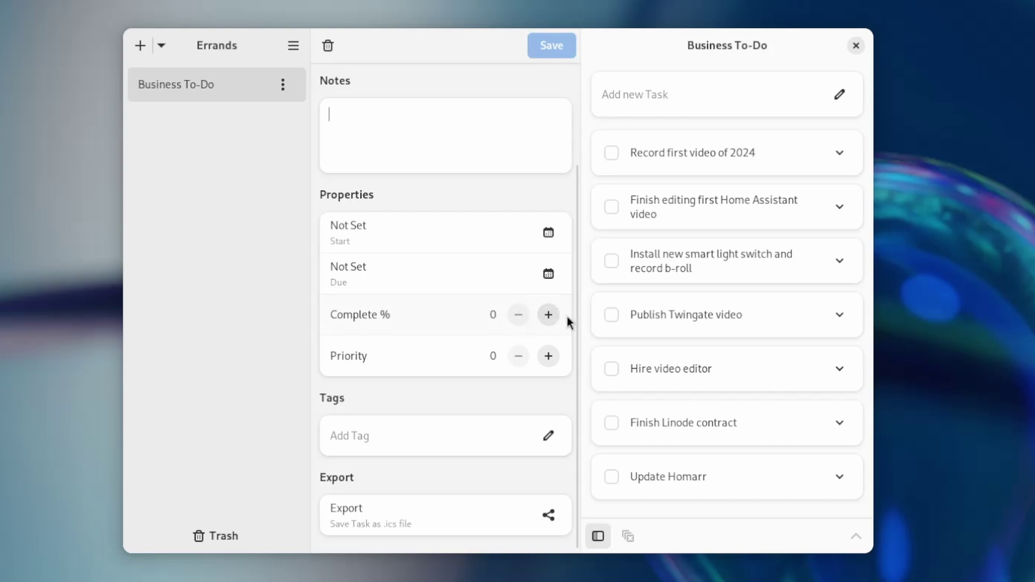
Set the task to 70% complete, tag it 'video', and colour it green.
{"action": "left_click", "coordinate": [548, 315]}
{"action": "left_click", "coordinate": [548, 315]}
{"action": "left_click", "coordinate": [548, 315]}
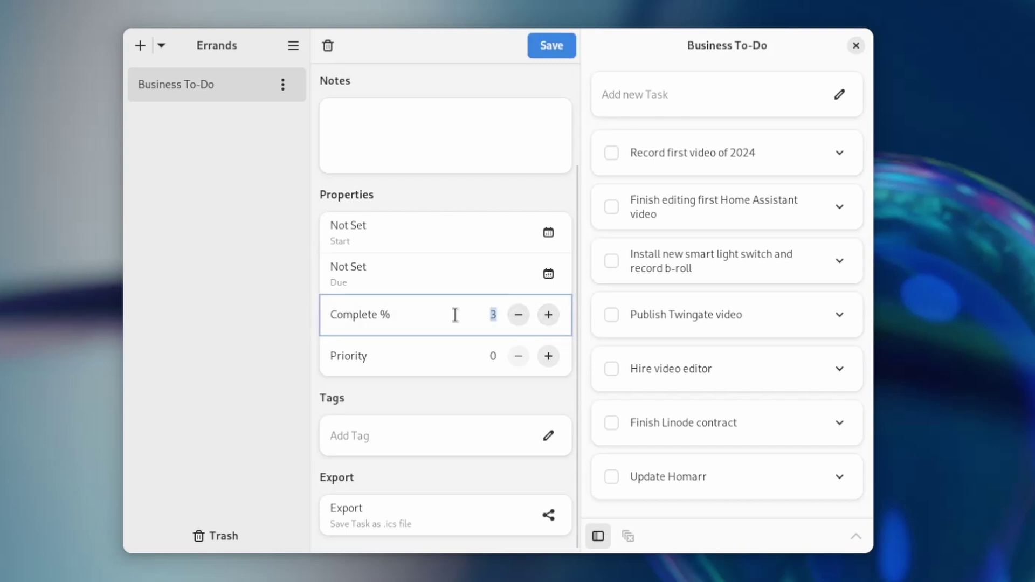
{"action": "type", "text": "70"}
{"action": "left_click", "coordinate": [405, 441]}
{"action": "type", "text": "vid"}
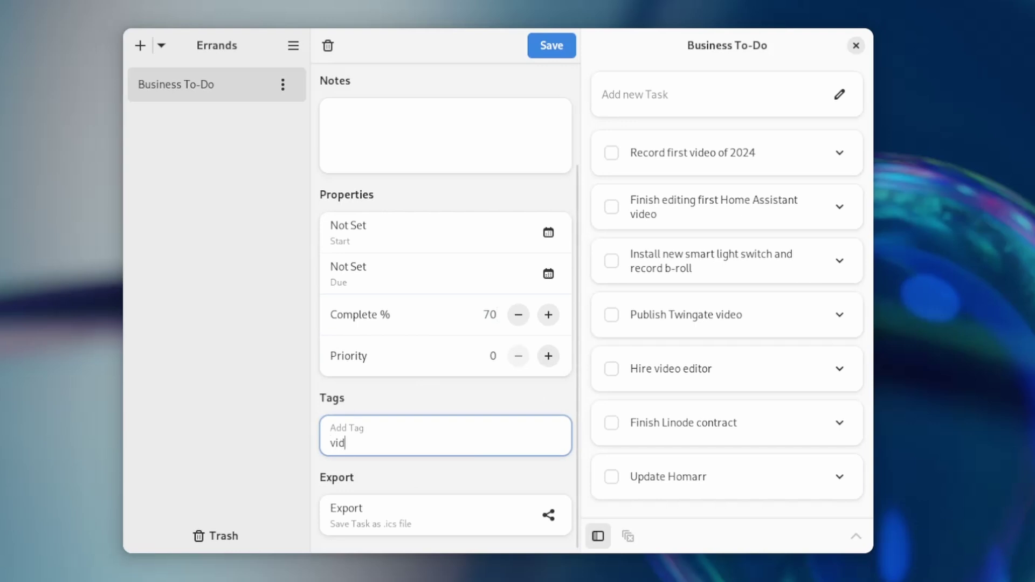
{"action": "type", "text": "eo"}
{"action": "key", "text": "Return"}
{"action": "scroll", "coordinate": [446, 445], "scroll_direction": "down", "scroll_amount": 2}
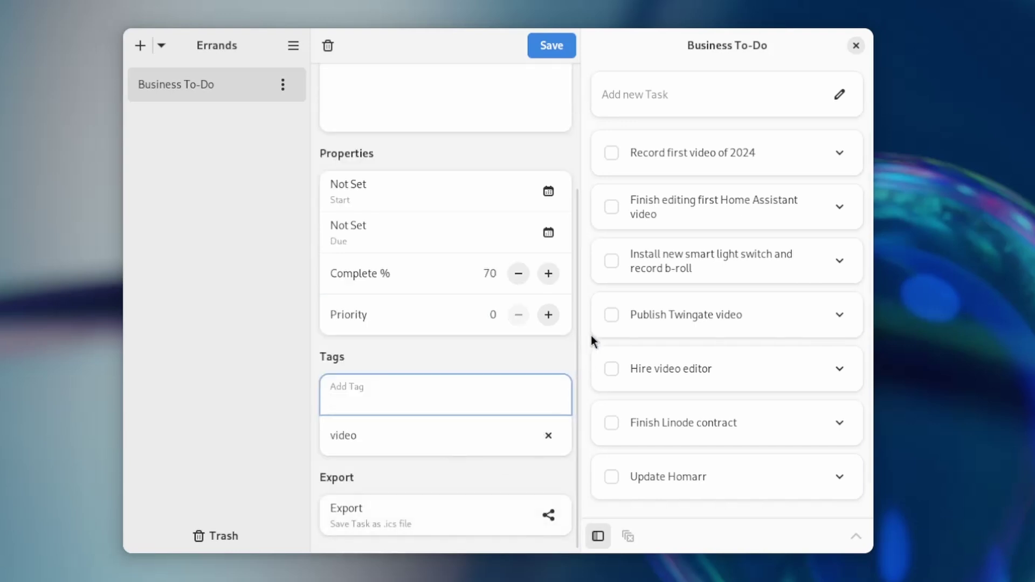
{"action": "scroll", "coordinate": [517, 211], "scroll_direction": "up", "scroll_amount": 5}
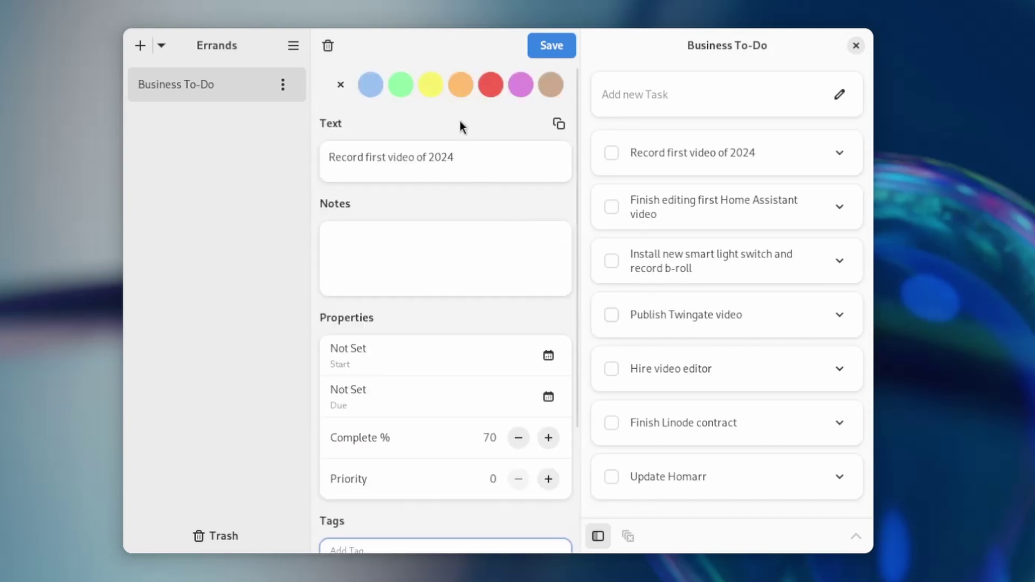
{"action": "left_click", "coordinate": [397, 90]}
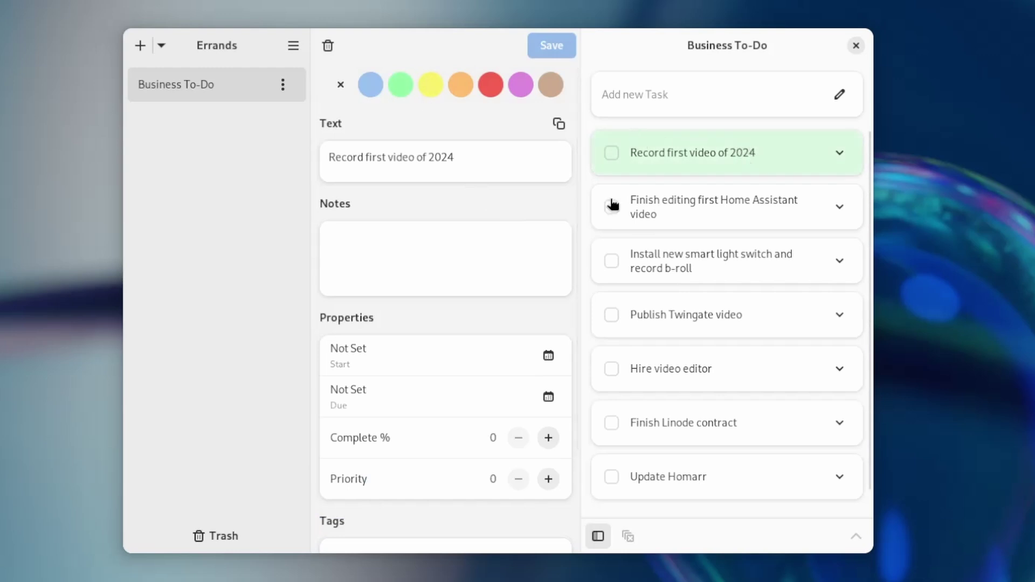
Close the details pane and mark 'Record first video of 2024' as completed.
{"action": "left_click", "coordinate": [593, 538]}
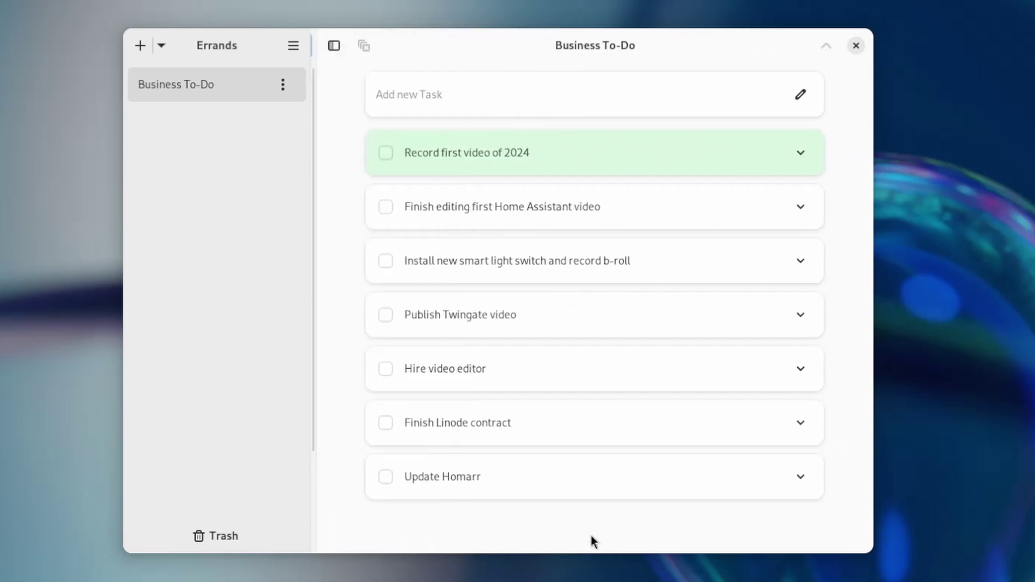
{"action": "left_click", "coordinate": [794, 154]}
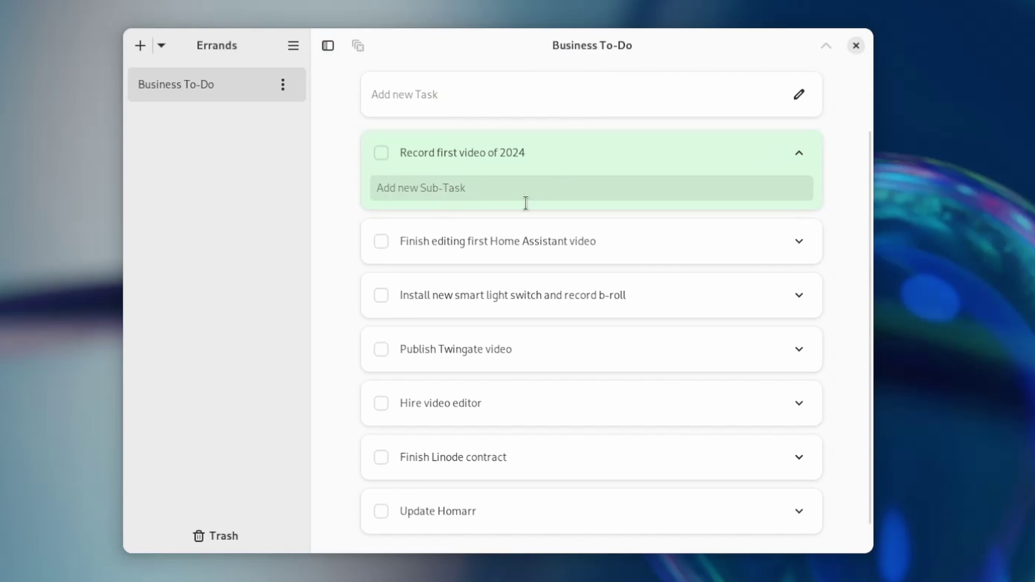
{"action": "left_click", "coordinate": [798, 155]}
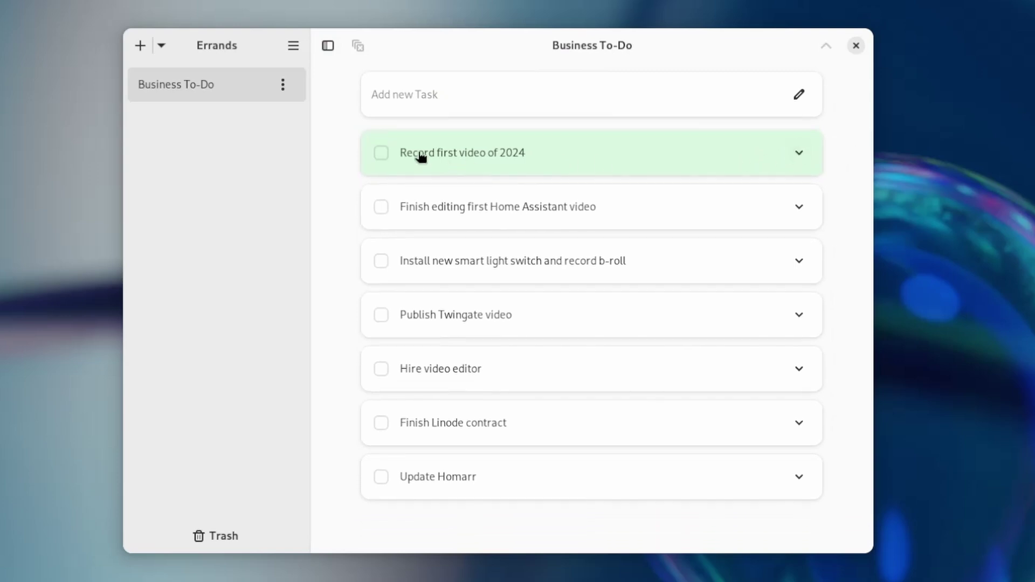
{"action": "left_click", "coordinate": [381, 153]}
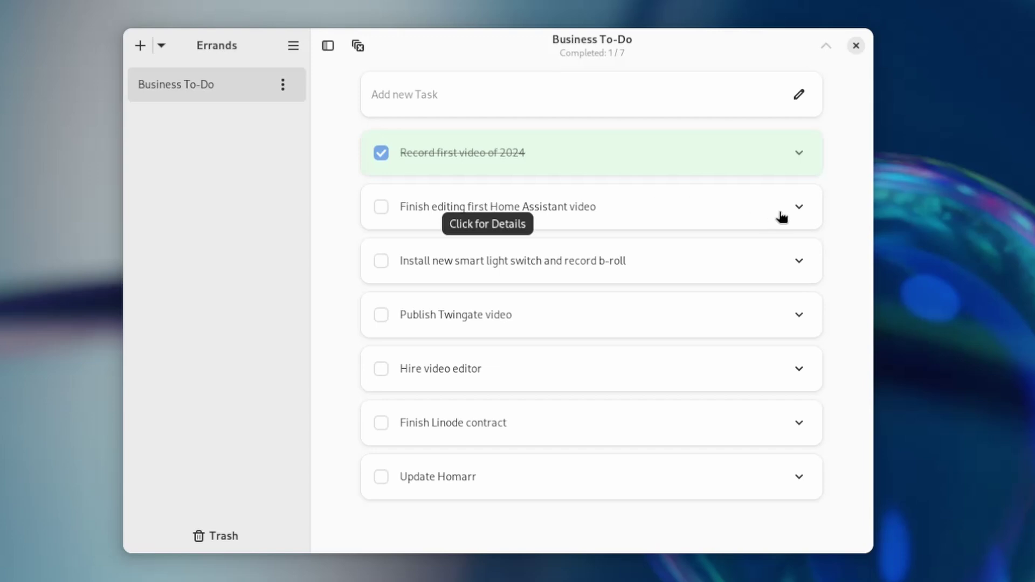
Add sub-task 'Finalize the edit' under the Home Assistant task and tick off 'Record install process'.
{"action": "left_click", "coordinate": [798, 208]}
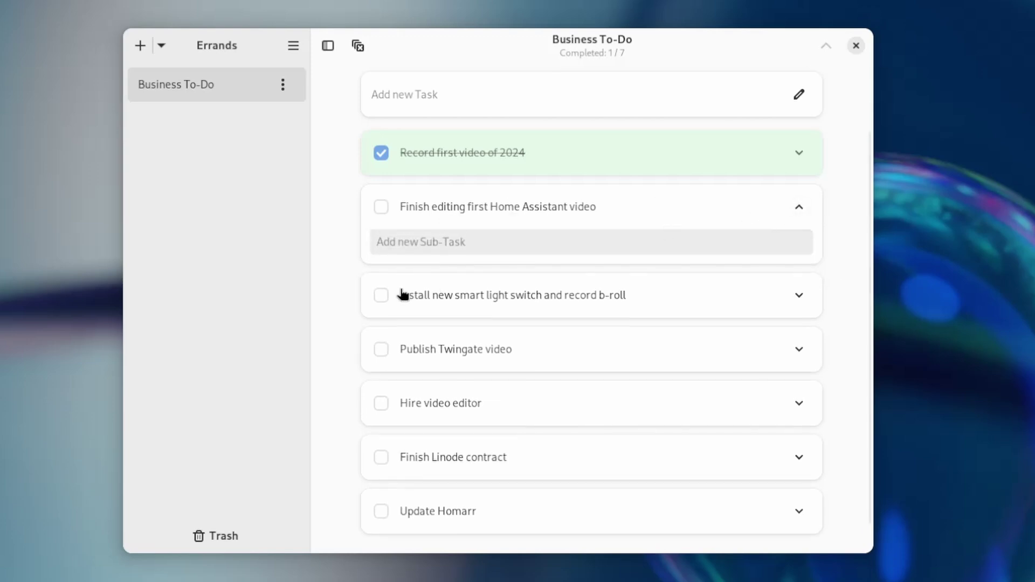
{"action": "left_click", "coordinate": [447, 243]}
{"action": "type", "text": "Finaliz"}
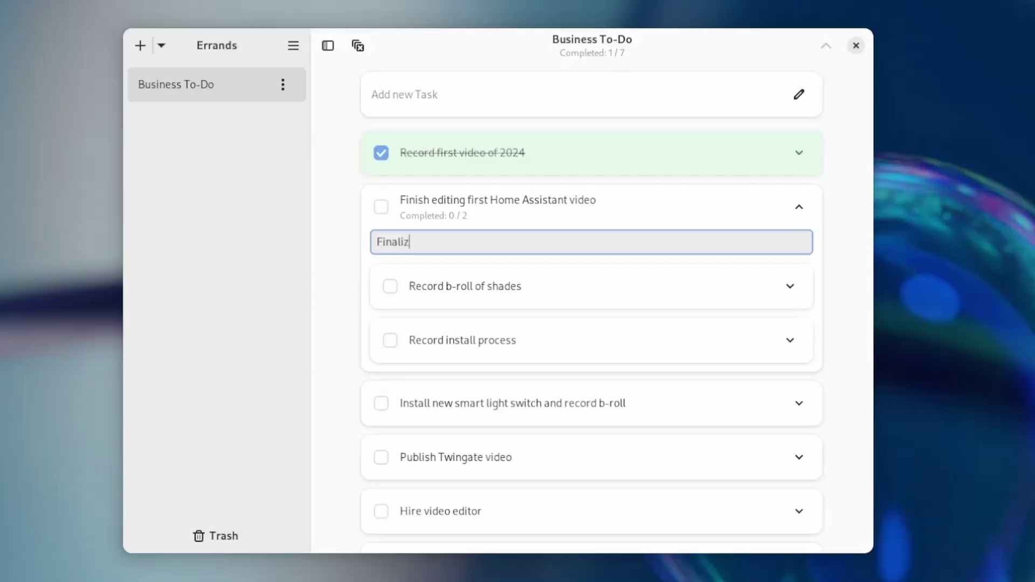
{"action": "type", "text": "e the edit"}
{"action": "key", "text": "Return"}
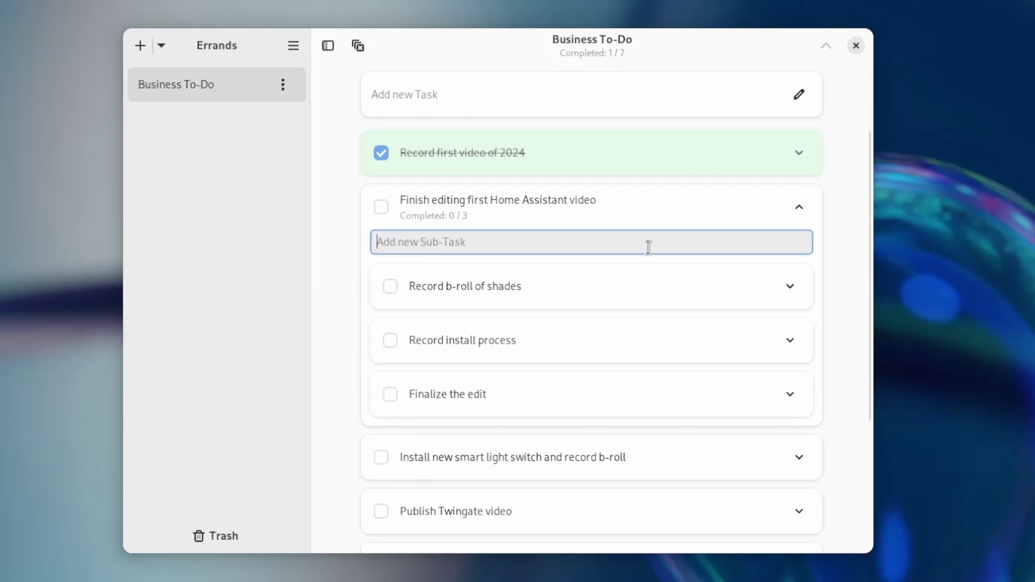
{"action": "left_click", "coordinate": [390, 342]}
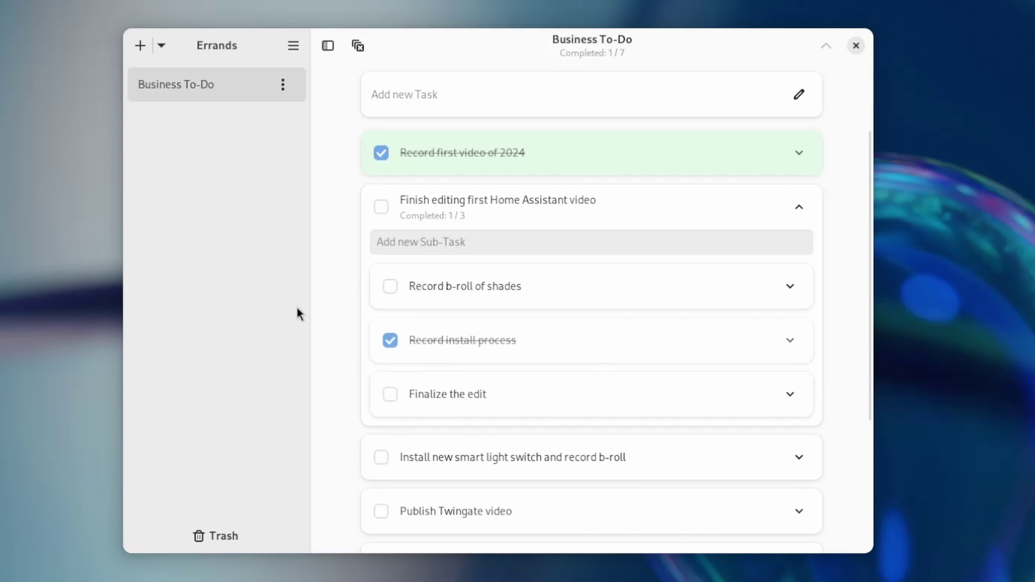
Open the Home Assistant video task's details, scroll through them, then close the pane.
{"action": "left_click", "coordinate": [575, 208]}
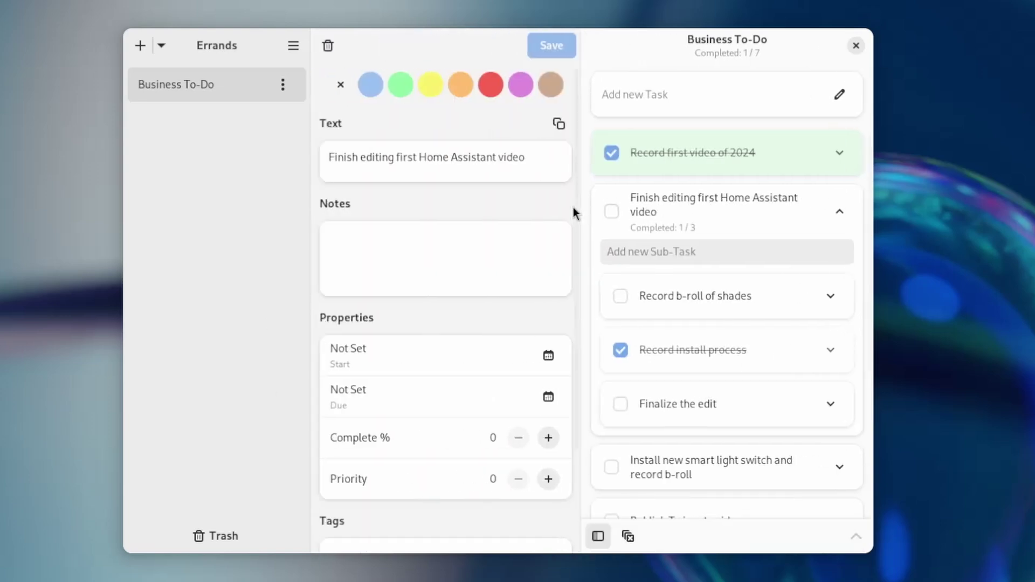
{"action": "scroll", "coordinate": [468, 330], "scroll_direction": "down", "scroll_amount": 4}
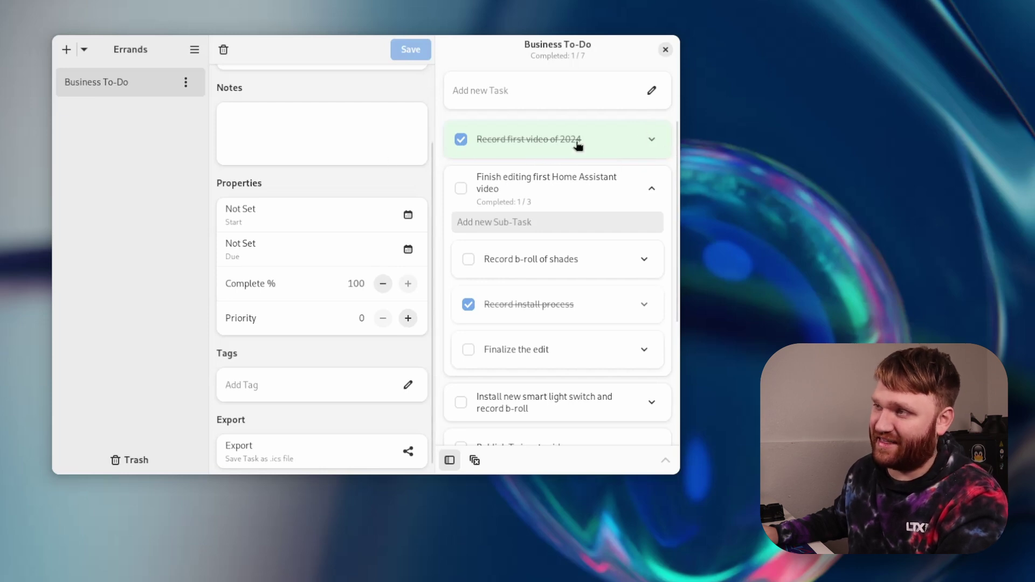
{"action": "scroll", "coordinate": [370, 386], "scroll_direction": "up", "scroll_amount": 4}
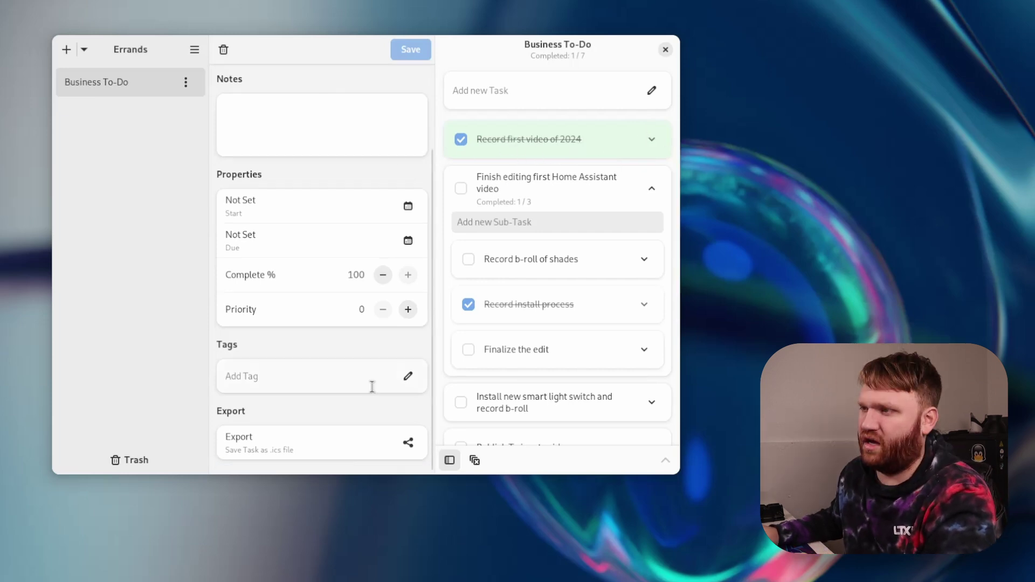
{"action": "left_click", "coordinate": [449, 460]}
Show the + menu's Import List option in Errands, then dismiss it.
{"action": "scroll", "coordinate": [264, 345], "scroll_direction": "down", "scroll_amount": 3}
{"action": "scroll", "coordinate": [264, 240], "scroll_direction": "up", "scroll_amount": 3}
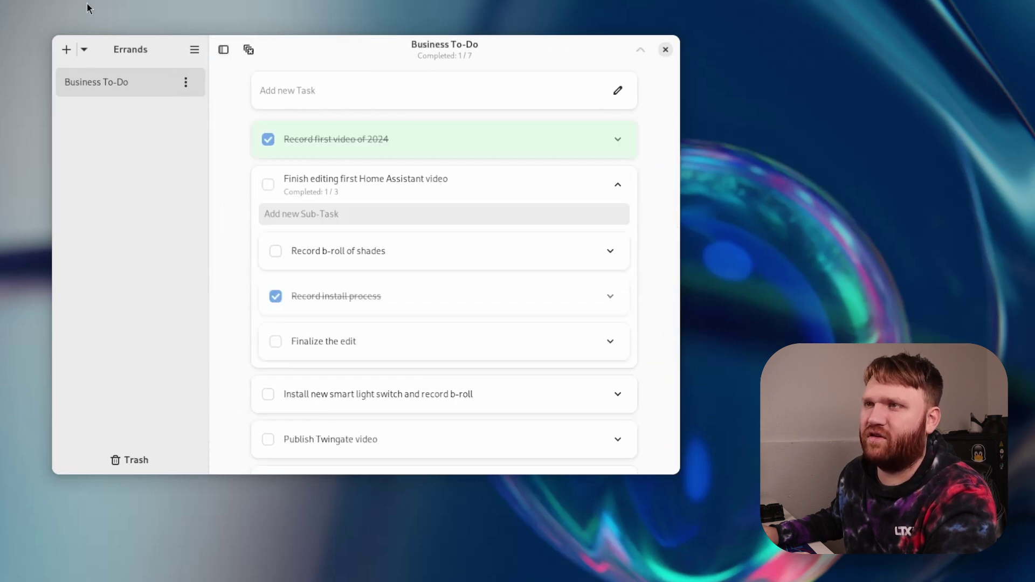
{"action": "left_click", "coordinate": [84, 50]}
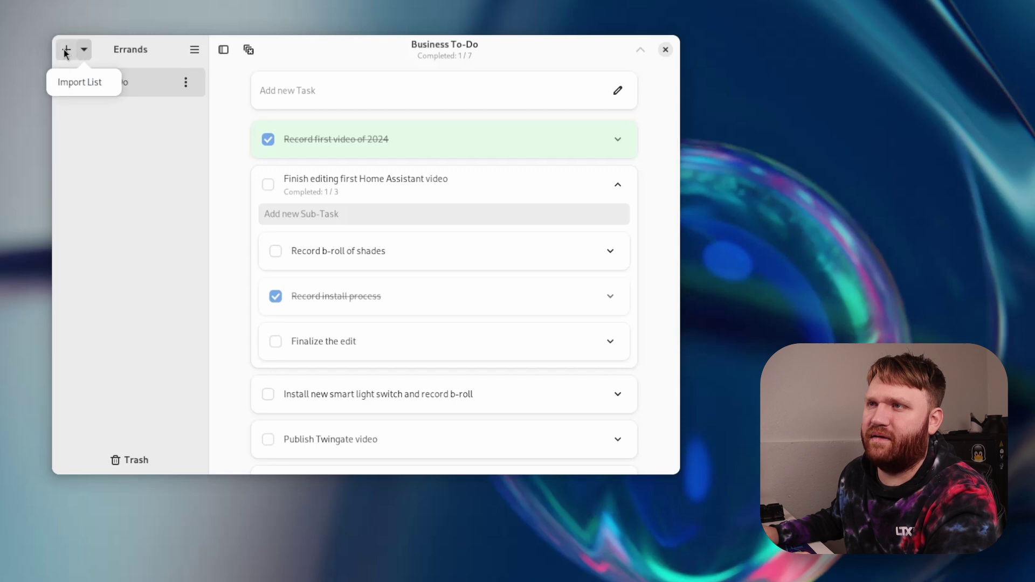
{"action": "left_click", "coordinate": [248, 135]}
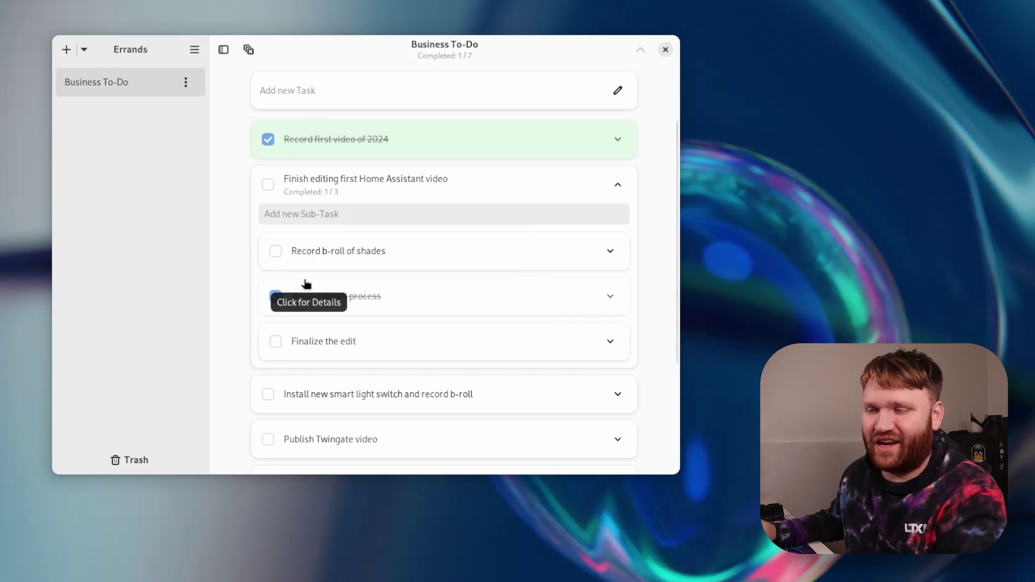
Scroll down through the Business To-Do task list.
{"action": "scroll", "coordinate": [346, 238], "scroll_direction": "down", "scroll_amount": 1}
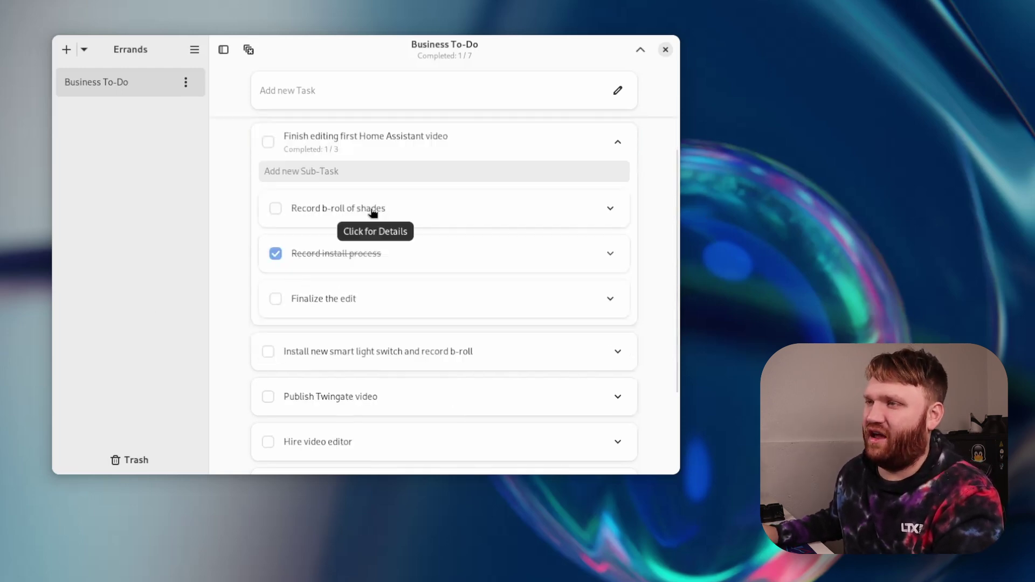
{"action": "scroll", "coordinate": [370, 209], "scroll_direction": "up", "scroll_amount": 1}
{"action": "scroll", "coordinate": [406, 339], "scroll_direction": "down", "scroll_amount": 1}
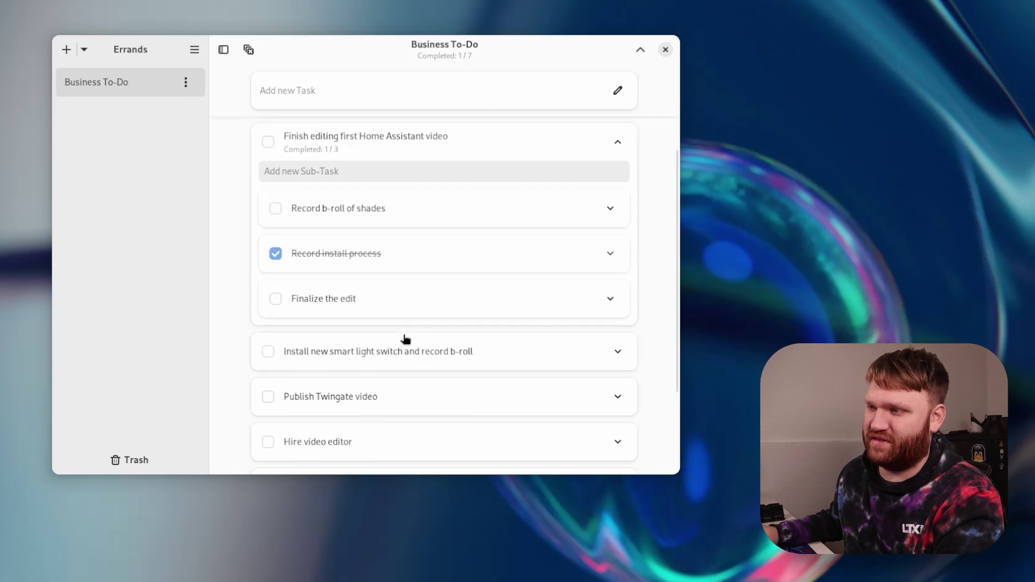
{"action": "scroll", "coordinate": [351, 397], "scroll_direction": "down", "scroll_amount": 2}
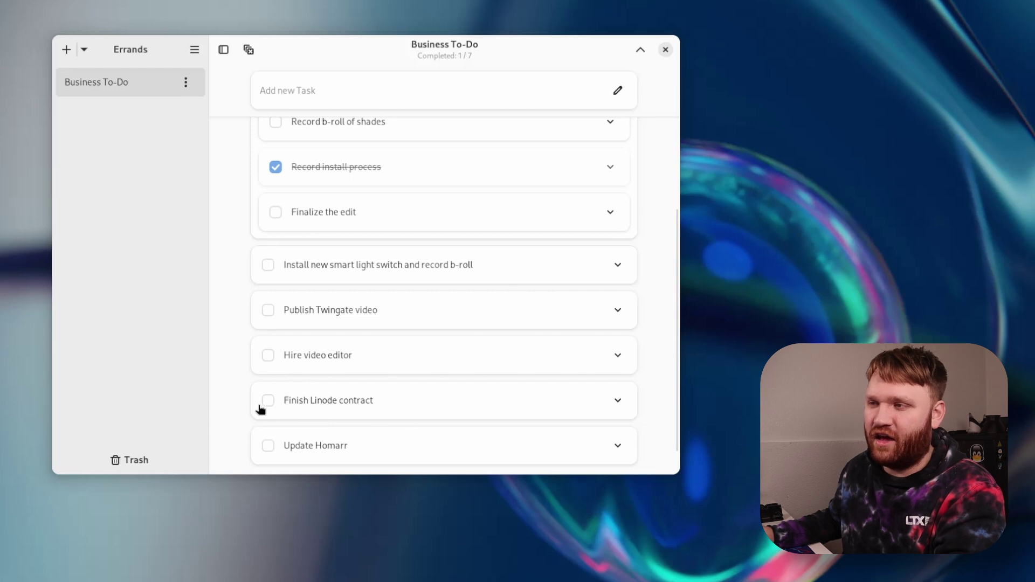
{"action": "scroll", "coordinate": [247, 389], "scroll_direction": "down", "scroll_amount": 1}
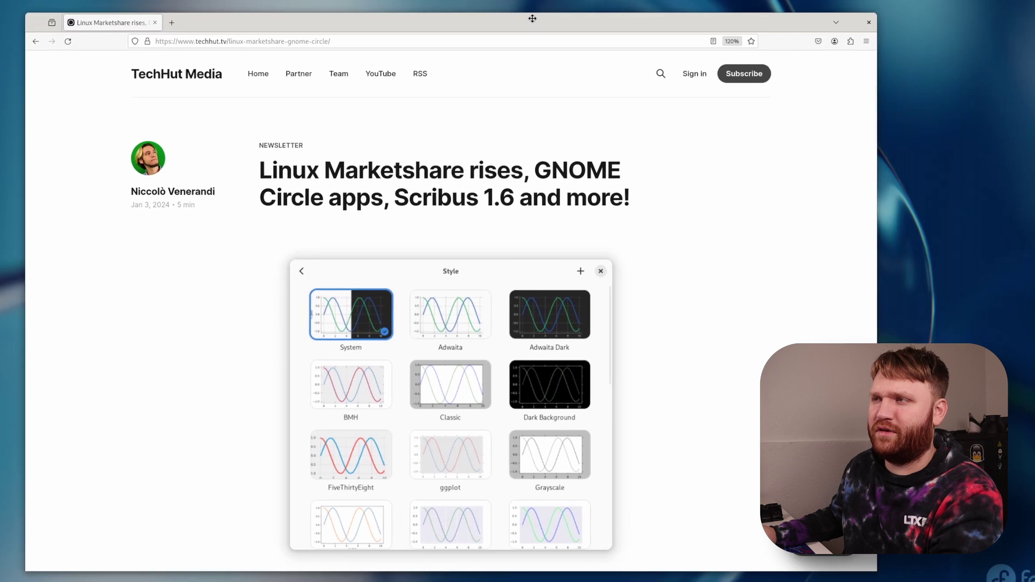
Select the Linux Marketshare heading in the TechHut article, then scroll toward the Wayland section.
{"action": "scroll", "coordinate": [610, 162], "scroll_direction": "down", "scroll_amount": 5}
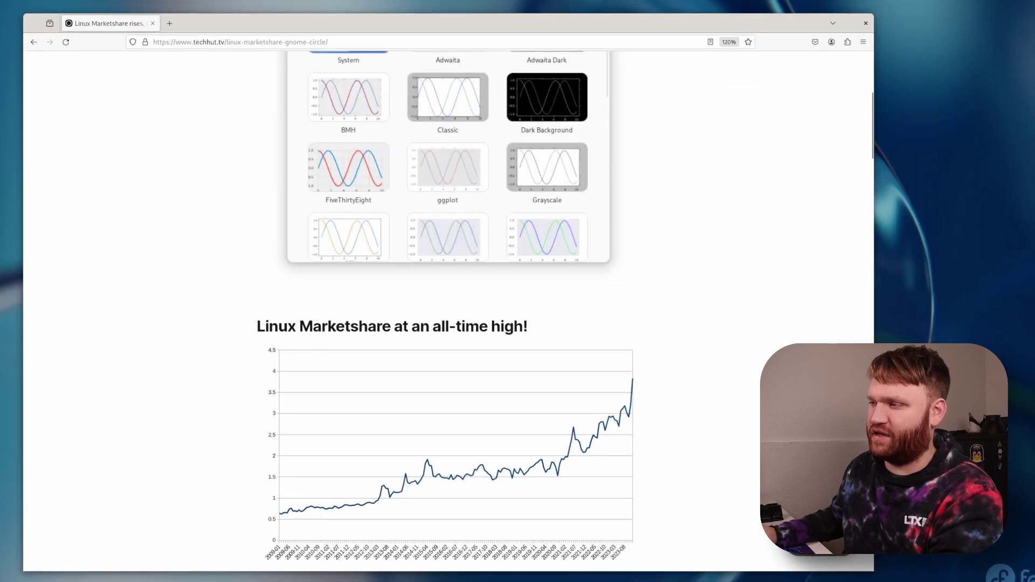
{"action": "scroll", "coordinate": [693, 335], "scroll_direction": "down", "scroll_amount": 2}
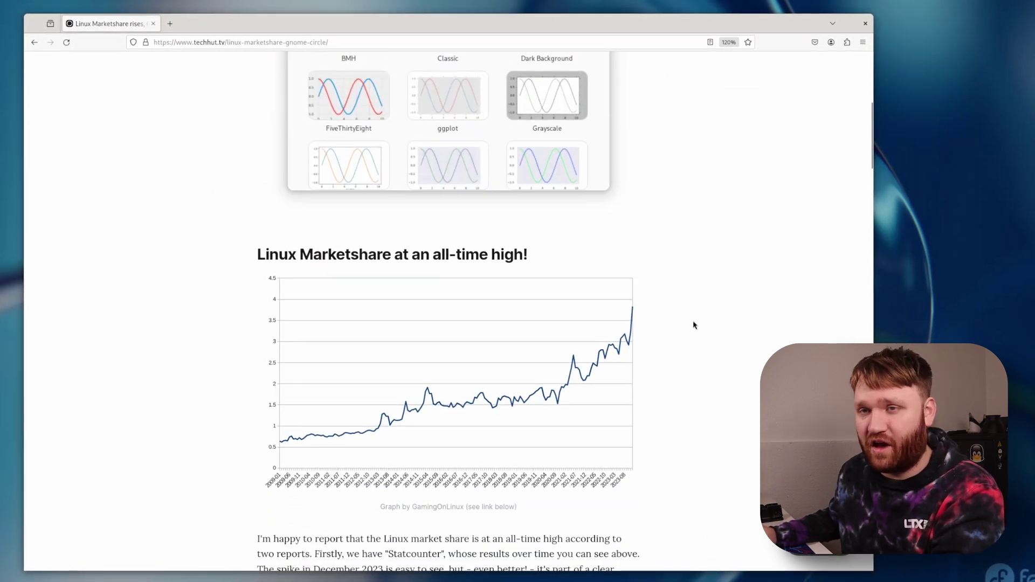
{"action": "scroll", "coordinate": [694, 325], "scroll_direction": "down", "scroll_amount": 2}
{"action": "triple_click", "coordinate": [519, 183]}
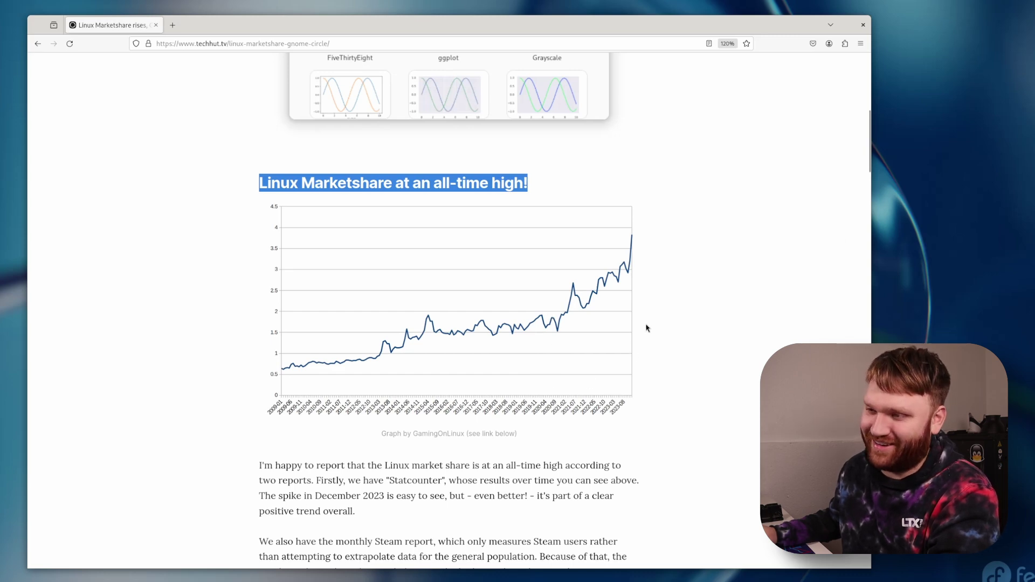
{"action": "scroll", "coordinate": [671, 321], "scroll_direction": "down", "scroll_amount": 10}
Scroll to the 'GNOME To-Do application' section, select its heading and Errands screenshot, then deselect.
{"action": "scroll", "coordinate": [670, 321], "scroll_direction": "down", "scroll_amount": 15}
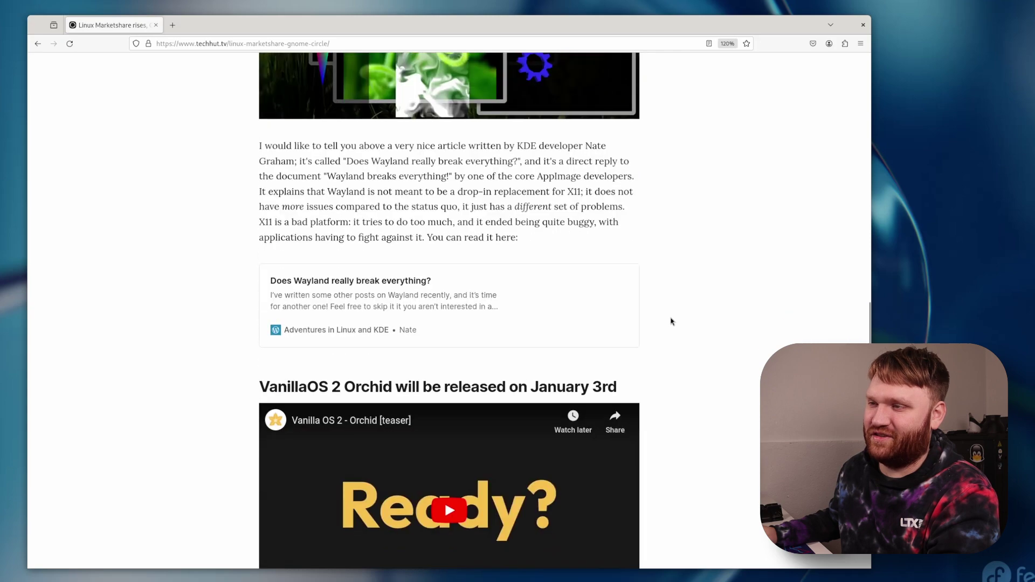
{"action": "scroll", "coordinate": [671, 321], "scroll_direction": "down", "scroll_amount": 3}
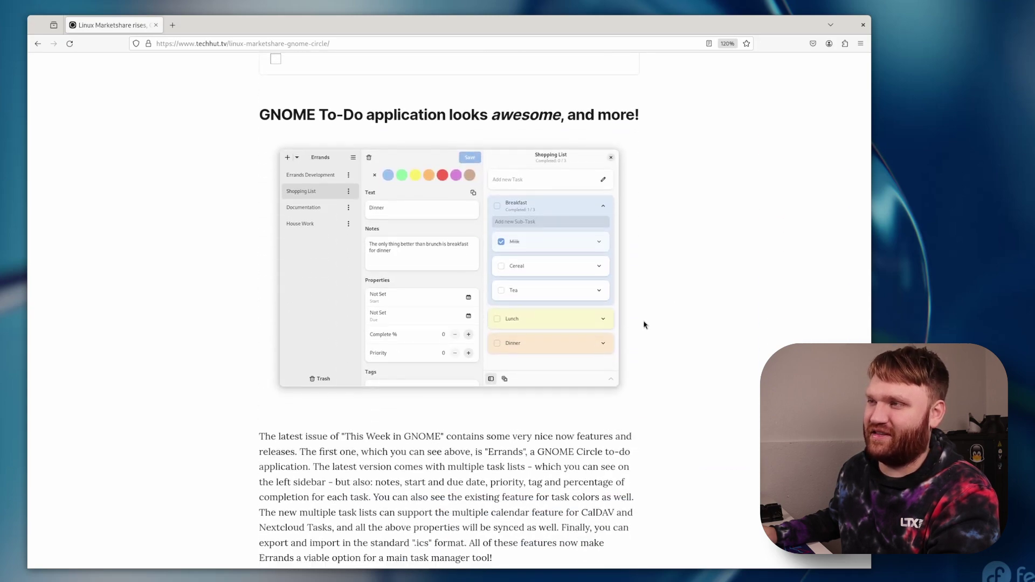
{"action": "left_click_drag", "start_coordinate": [281, 158], "coordinate": [720, 274]}
{"action": "left_click", "coordinate": [707, 266]}
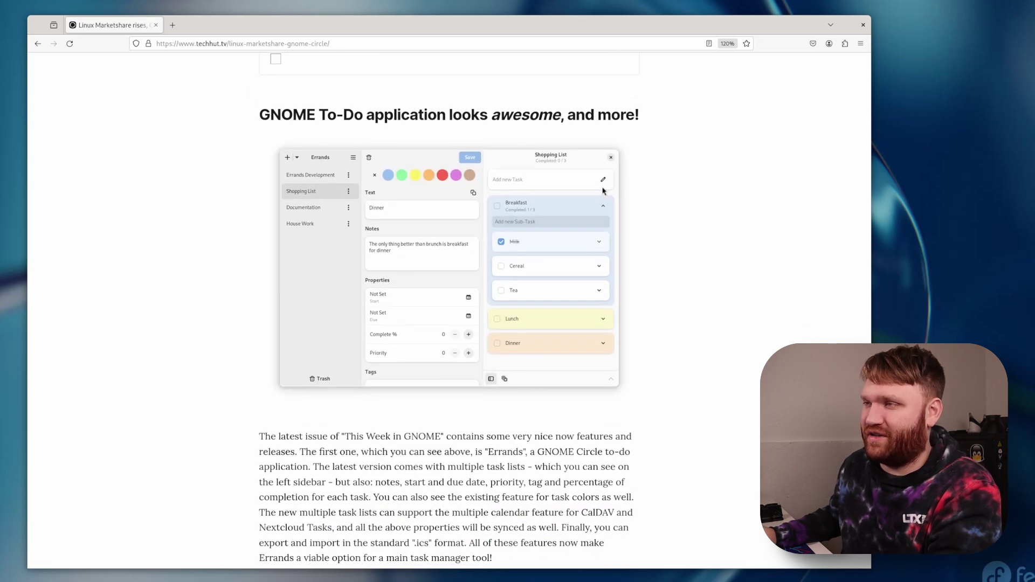